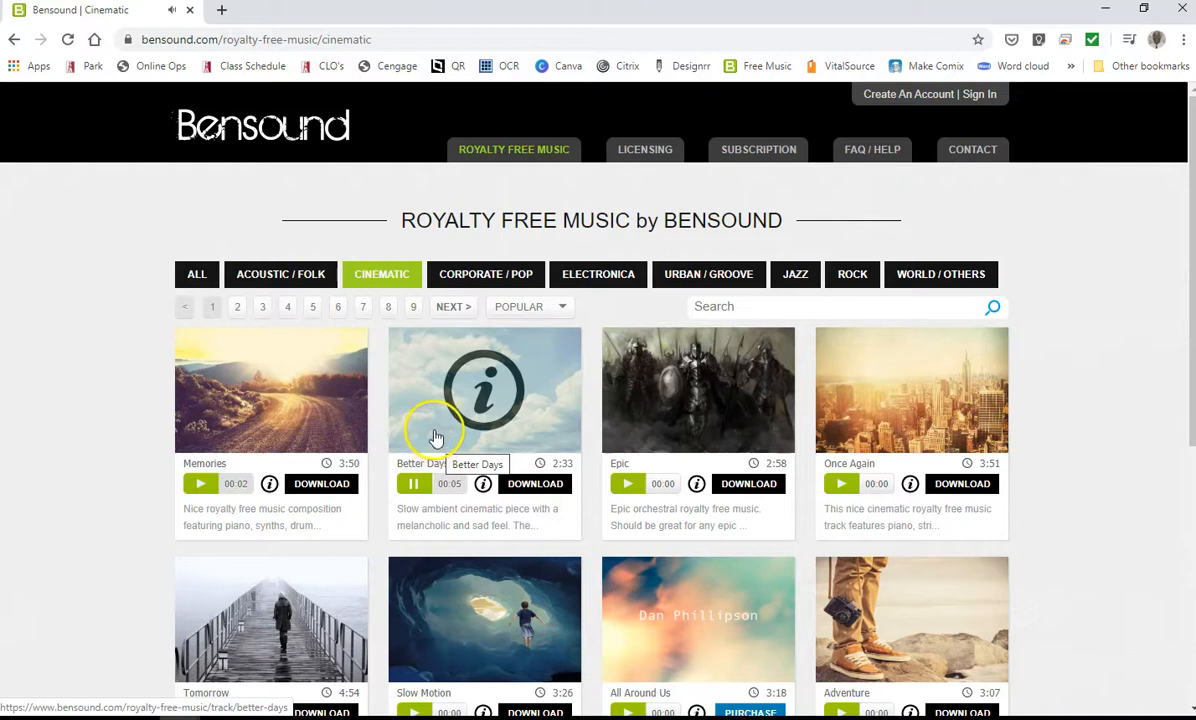
Pause the Better Days preview and open the Corporate / Pop music category
click(415, 488)
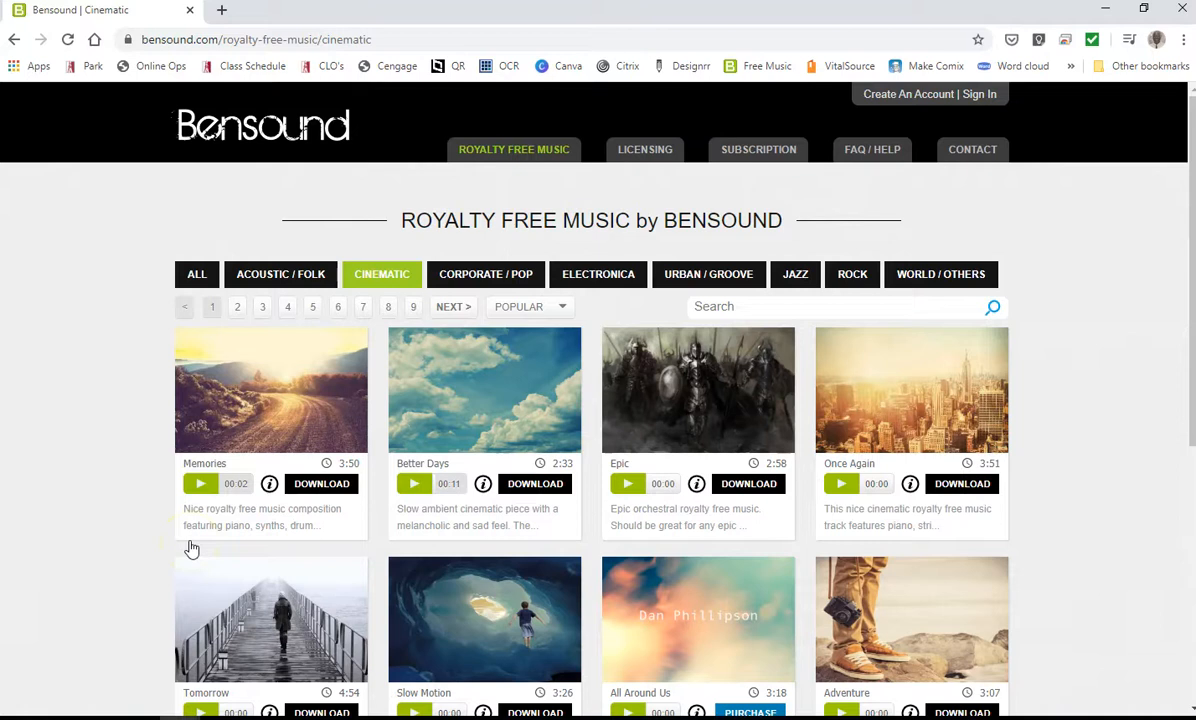
scroll(192, 549, down, 1)
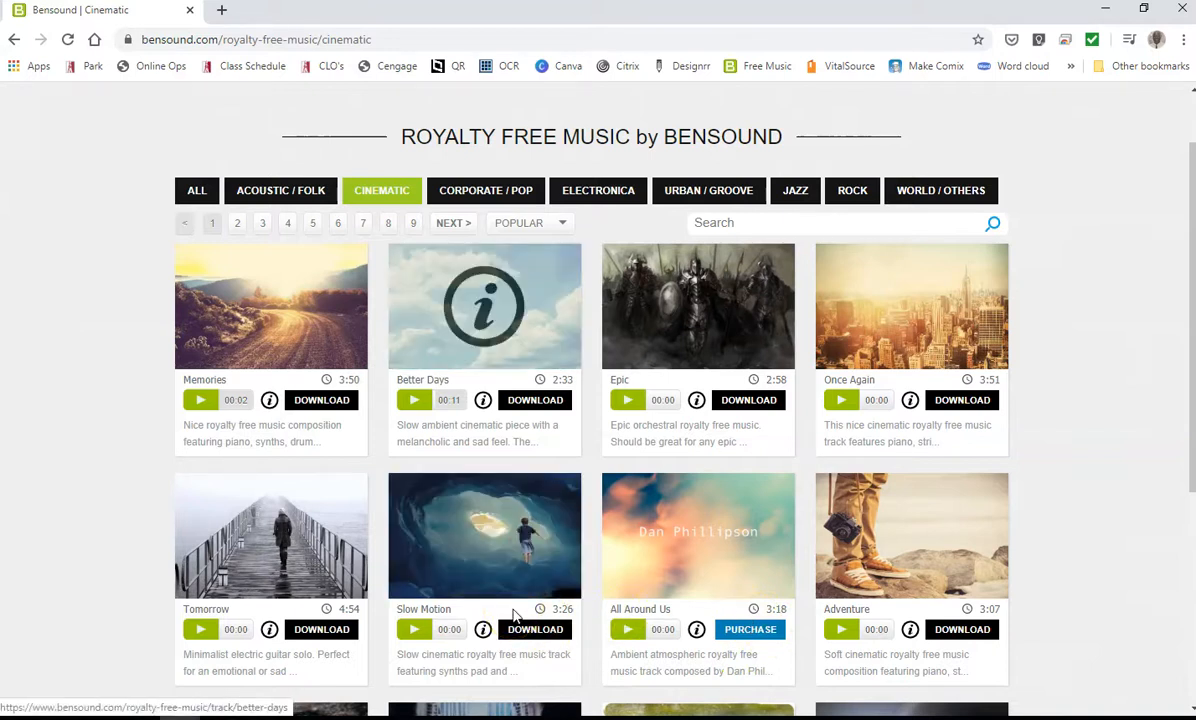
click(485, 190)
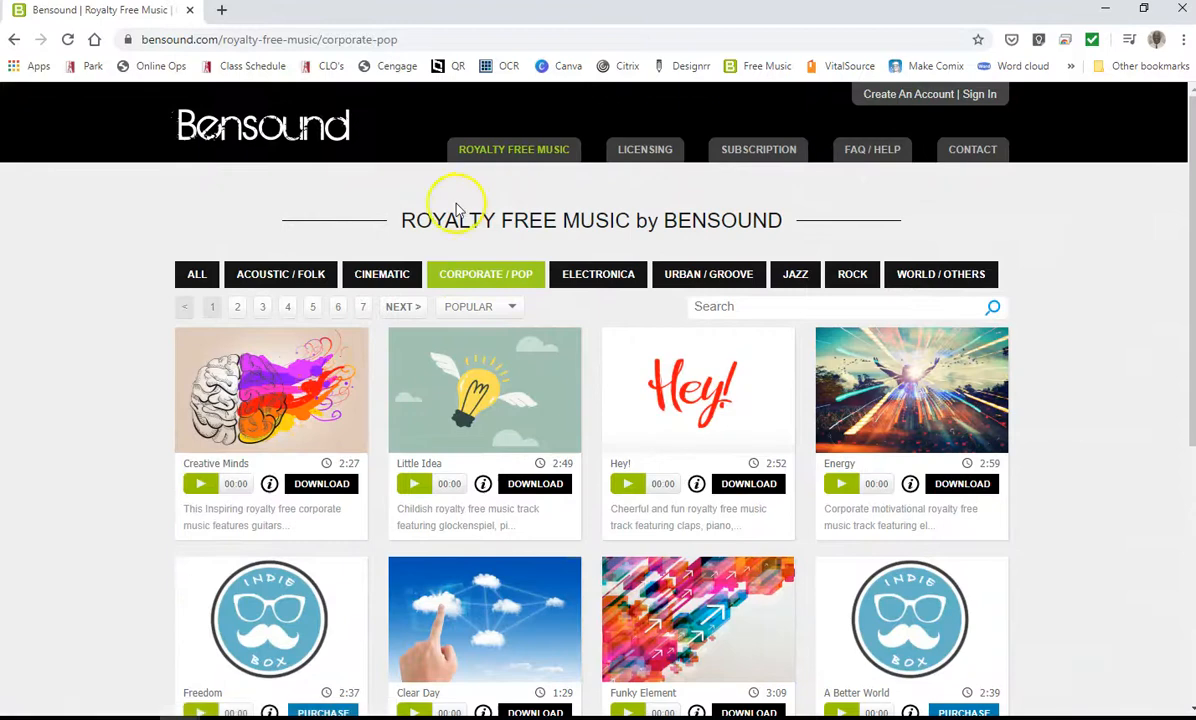
Preview the Inspire track in the Corporate / Pop list for a few seconds and download it
scroll(413, 240, down, 2)
scroll(413, 240, down, 3)
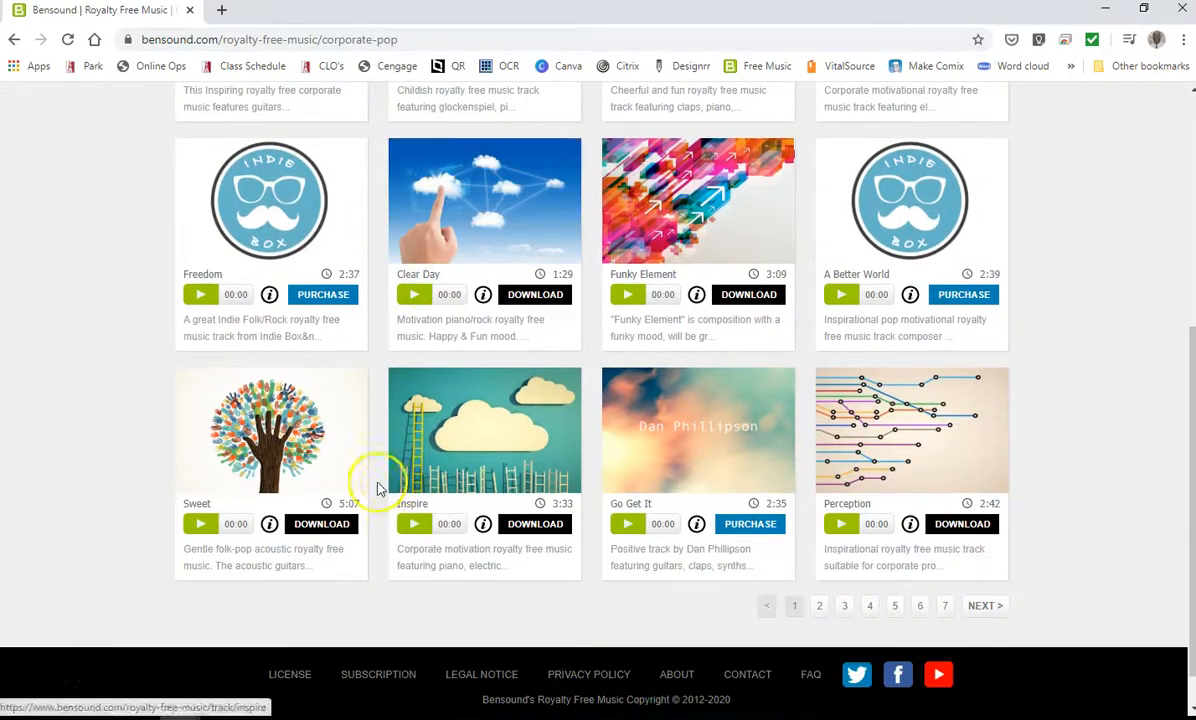
click(410, 524)
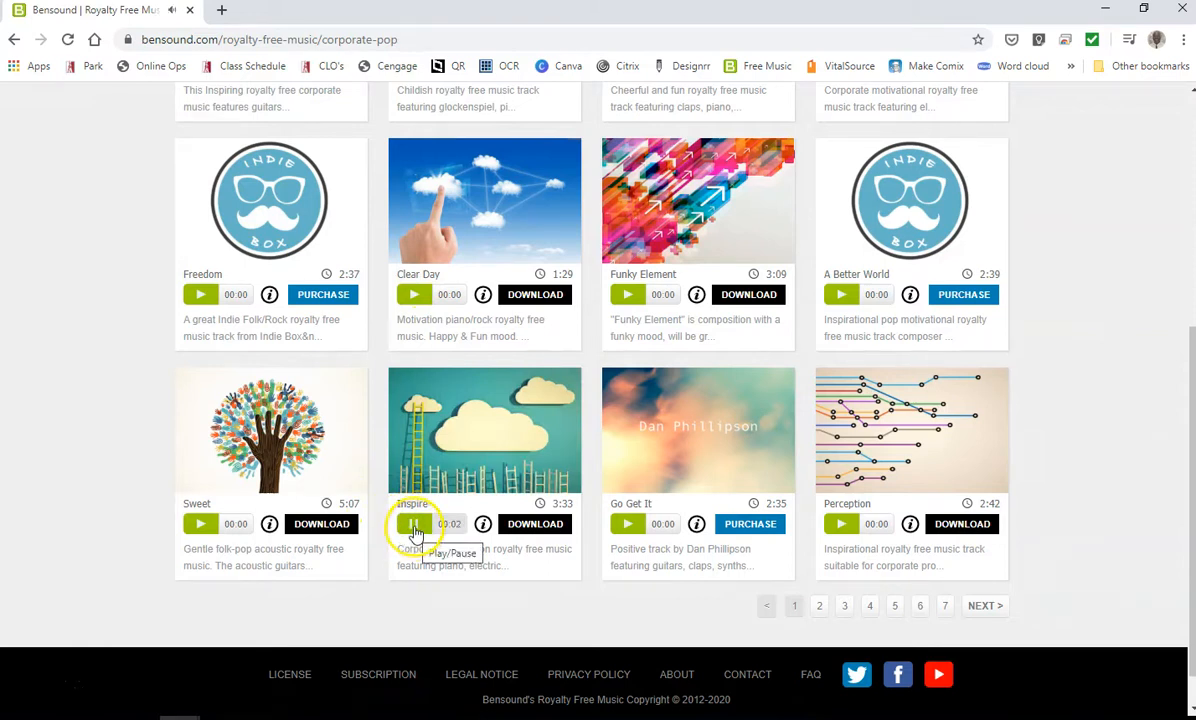
click(414, 526)
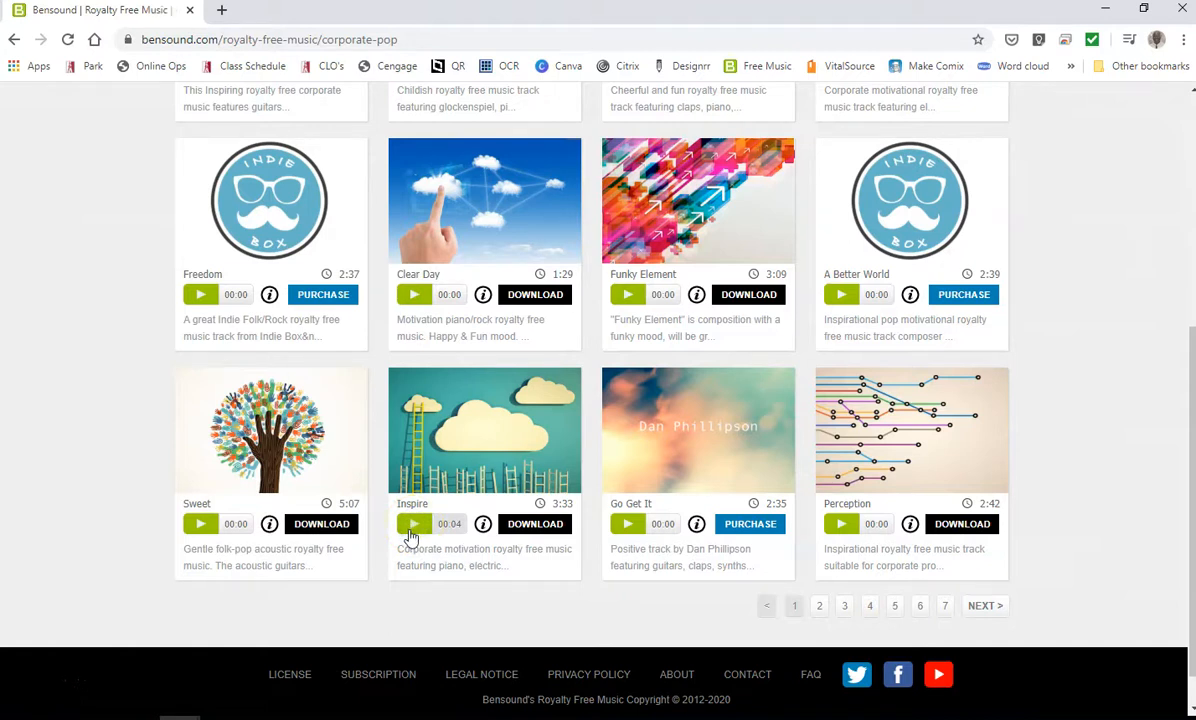
click(530, 530)
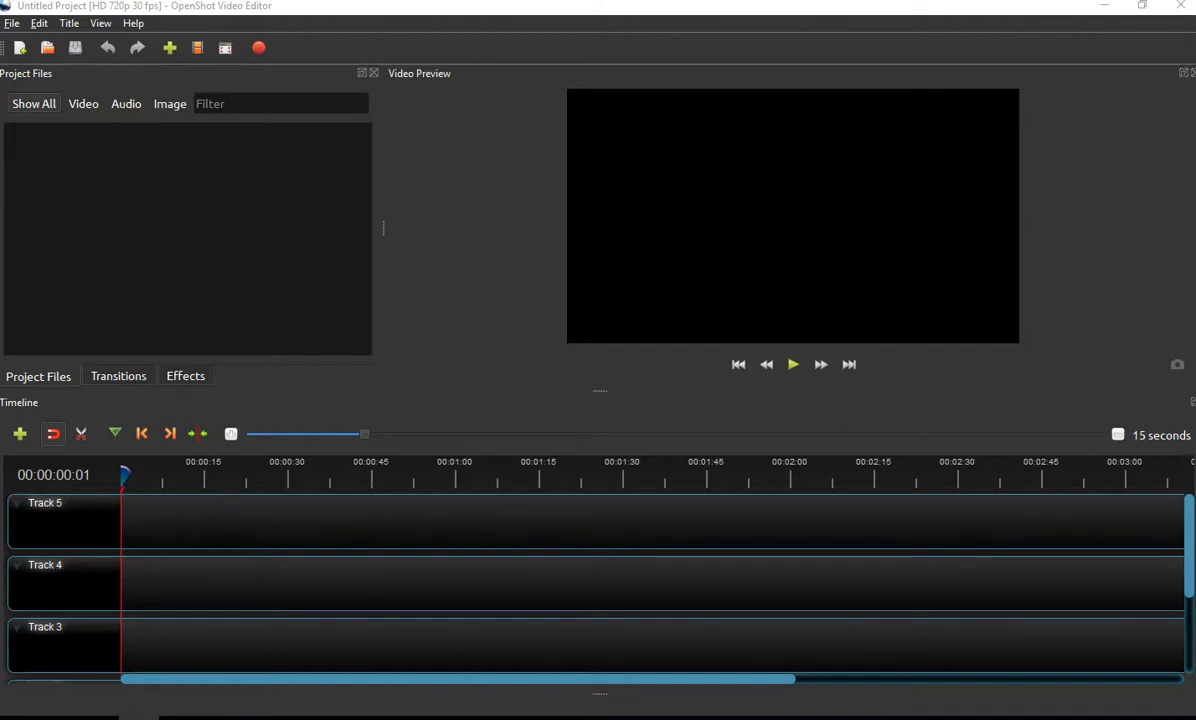
In OpenShot, import Comm Pic.JPG, Mackay.MP4, Comm 1.MP4, MAX_0012.MP4 and Tunnle2.MP4 from the Vids folder into the project files
drag(0, 290, 811, 103)
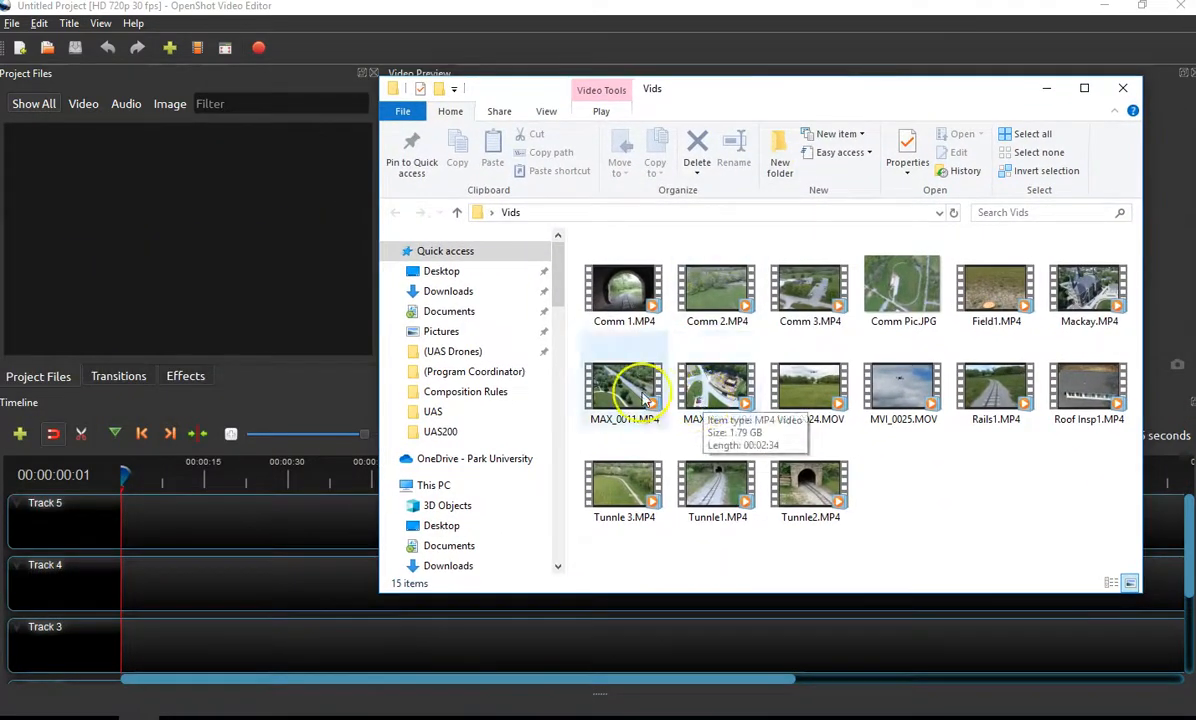
drag(893, 307, 240, 268)
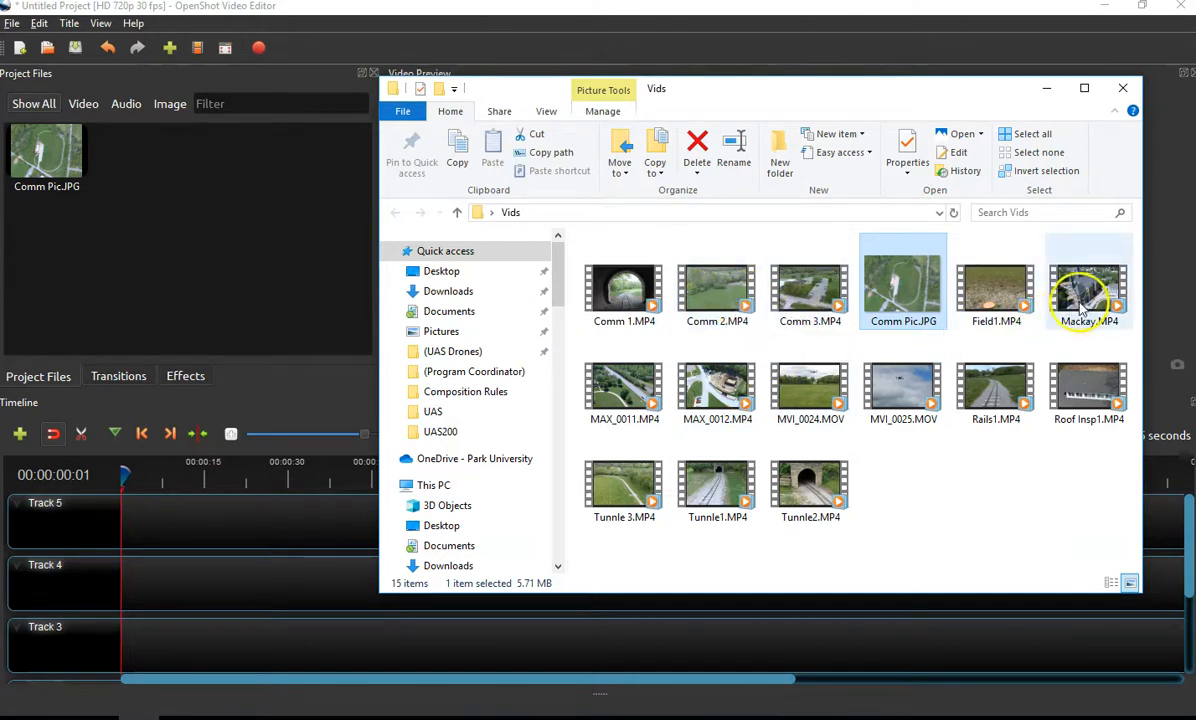
drag(1092, 283, 290, 240)
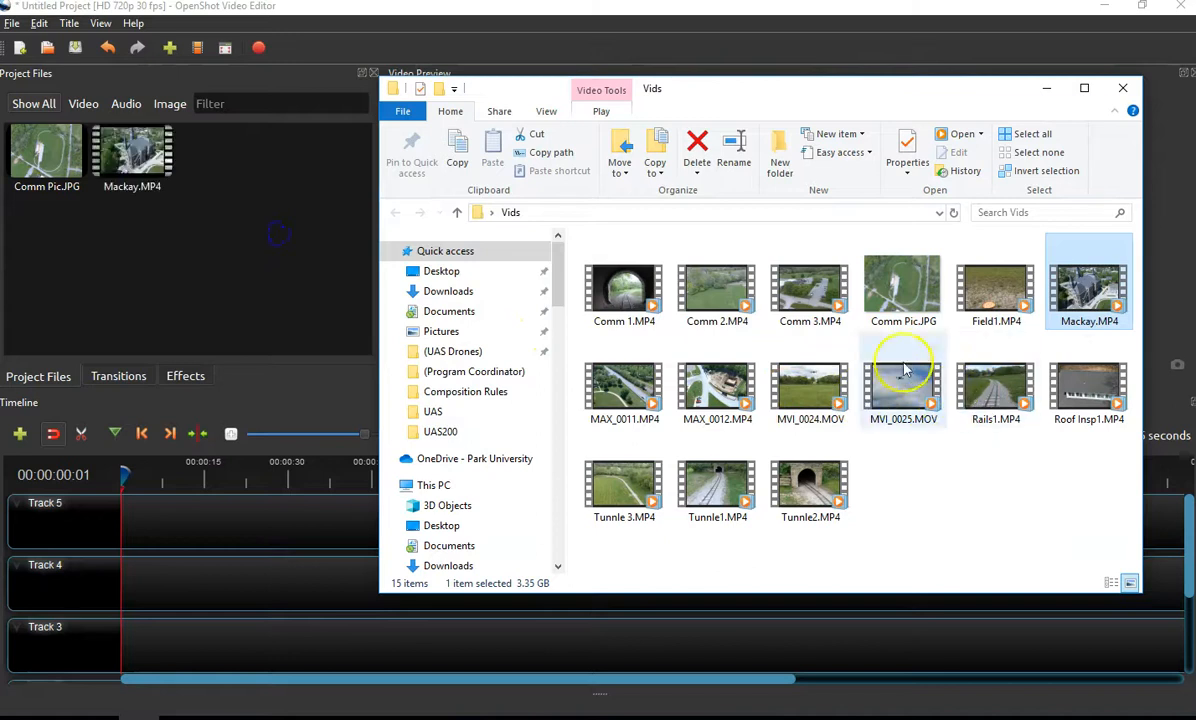
drag(625, 287, 311, 239)
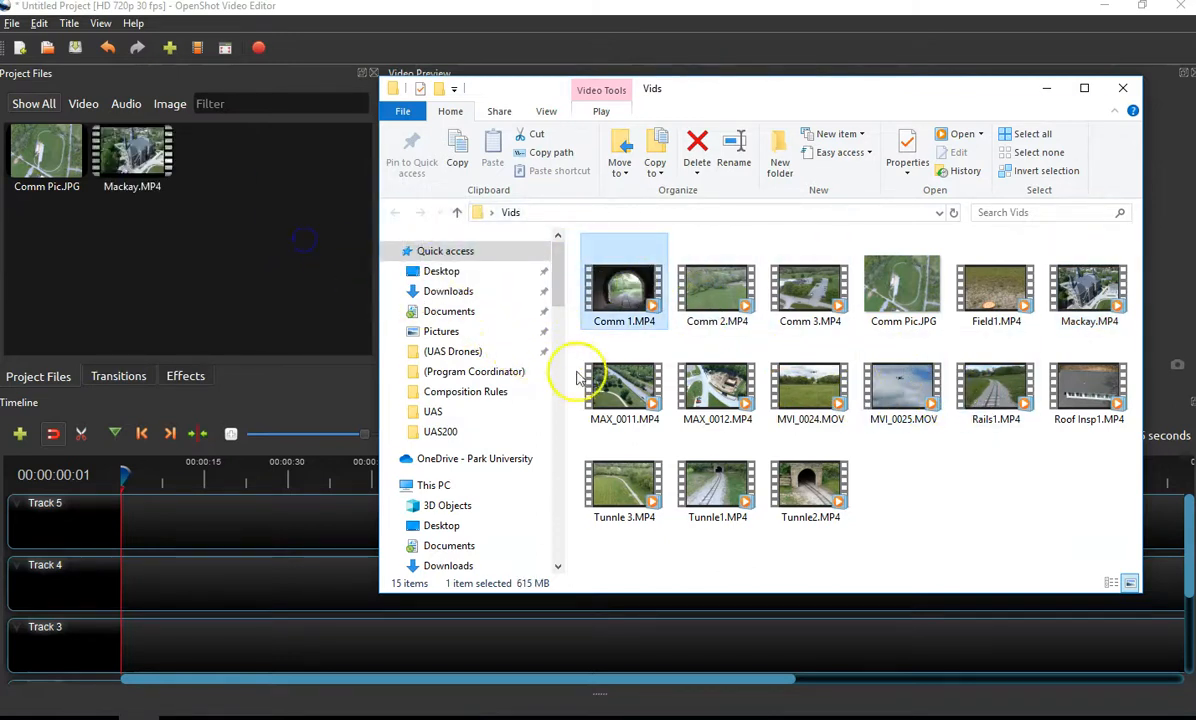
drag(706, 405, 305, 245)
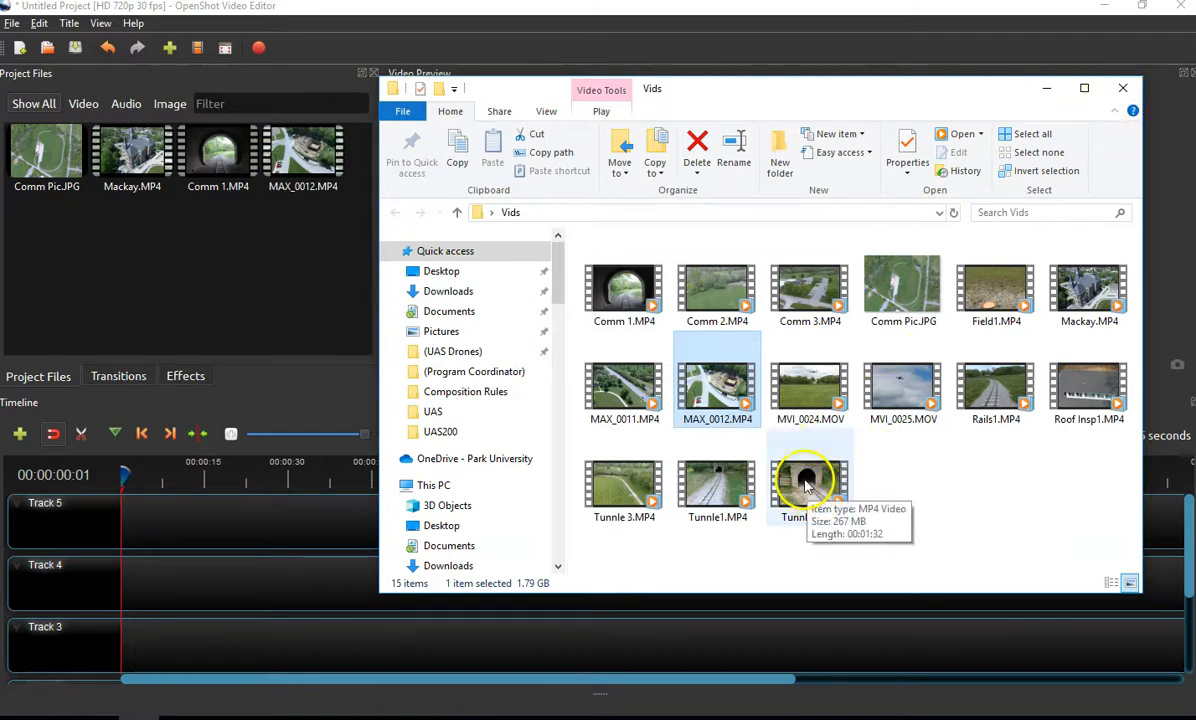
drag(806, 485, 296, 282)
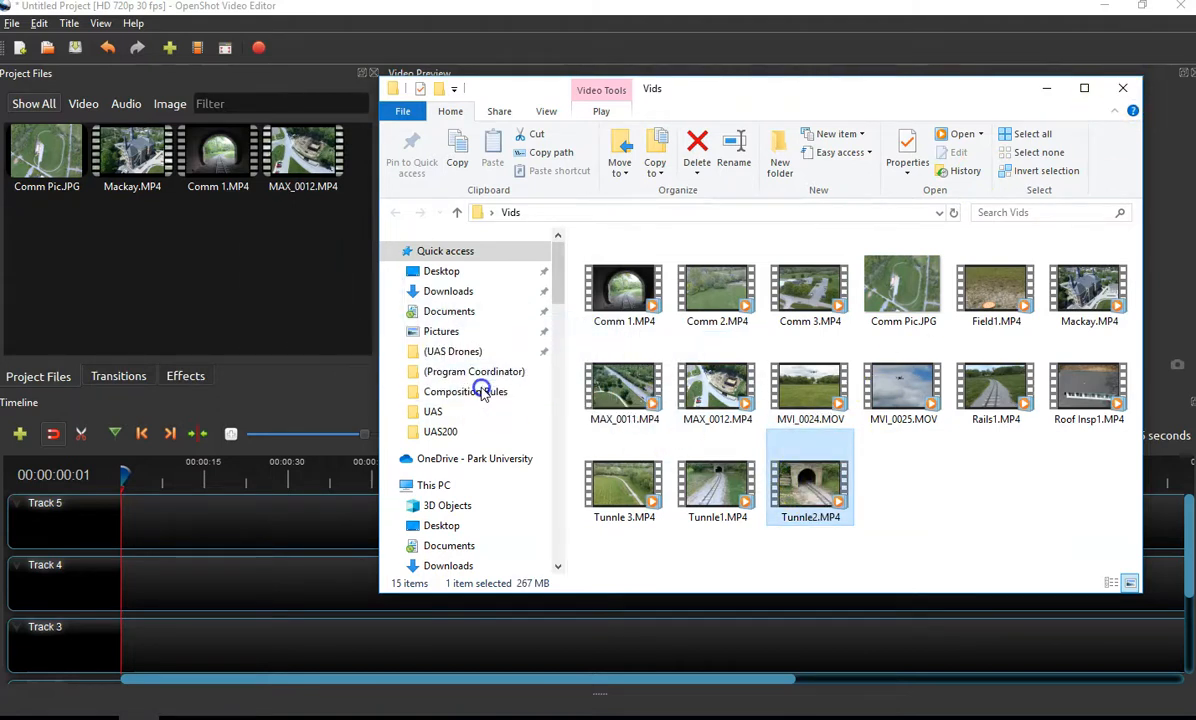
click(1128, 84)
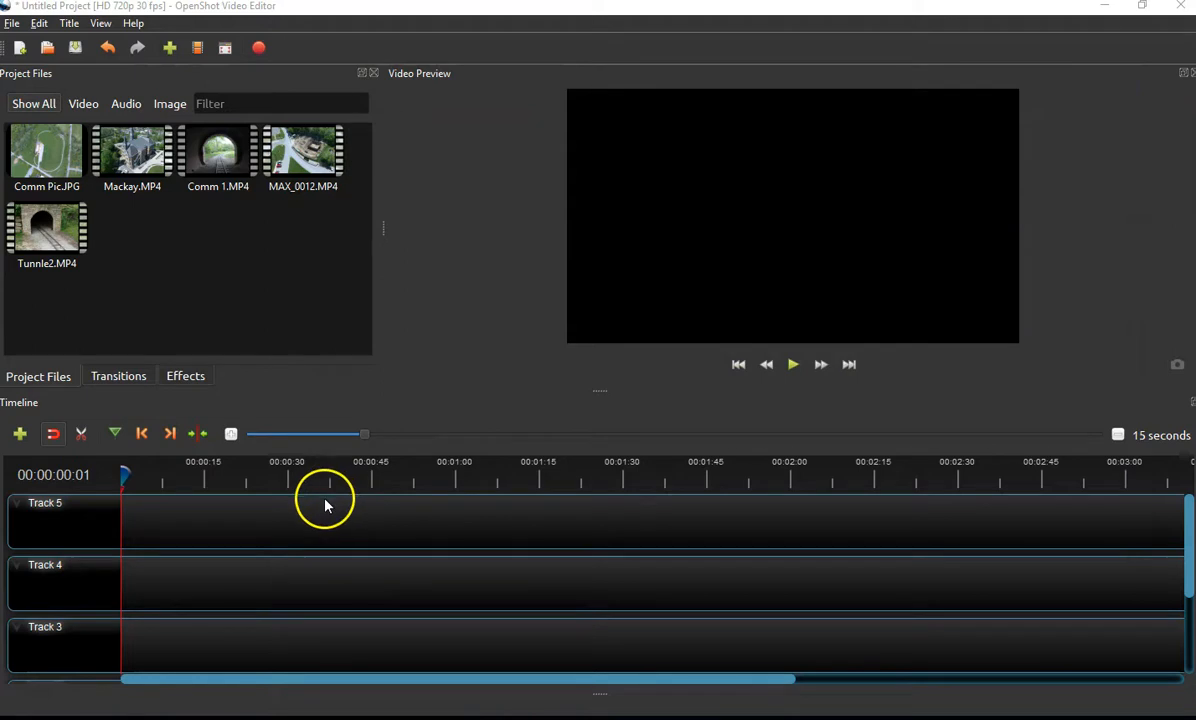
Place Comm Pic.JPG at the start of Track 1 with Comm 1.MP4 directly after it
scroll(325, 505, down, 1)
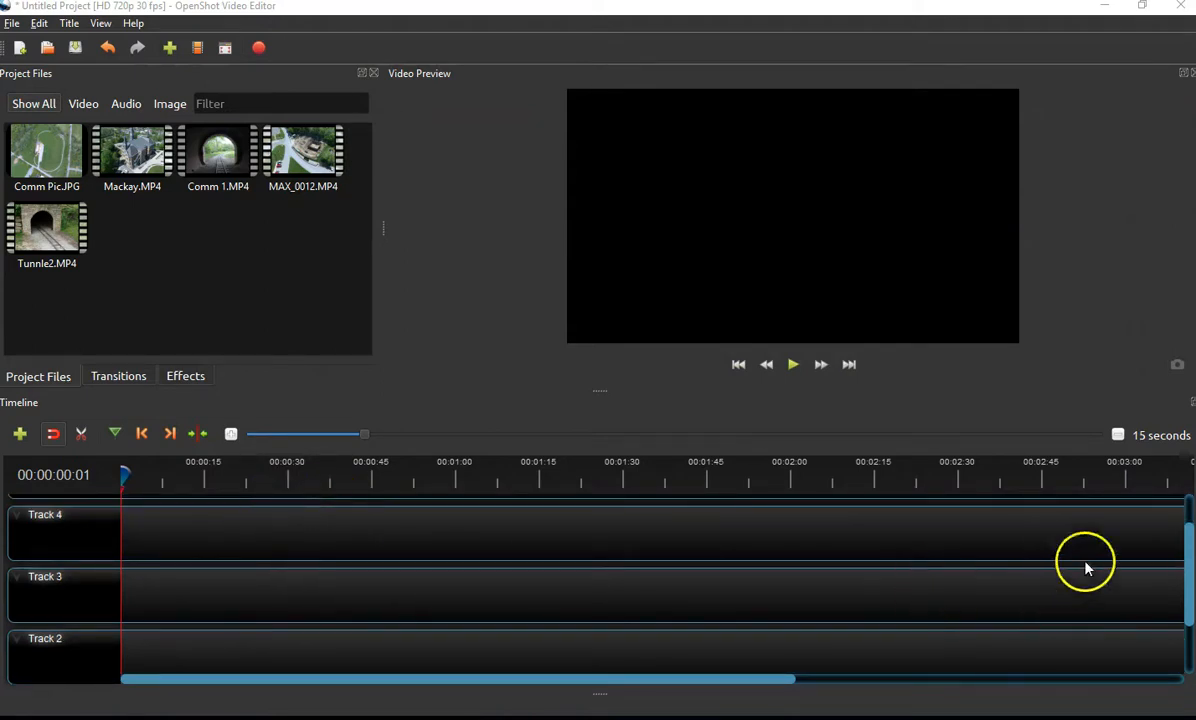
drag(1185, 547, 1183, 600)
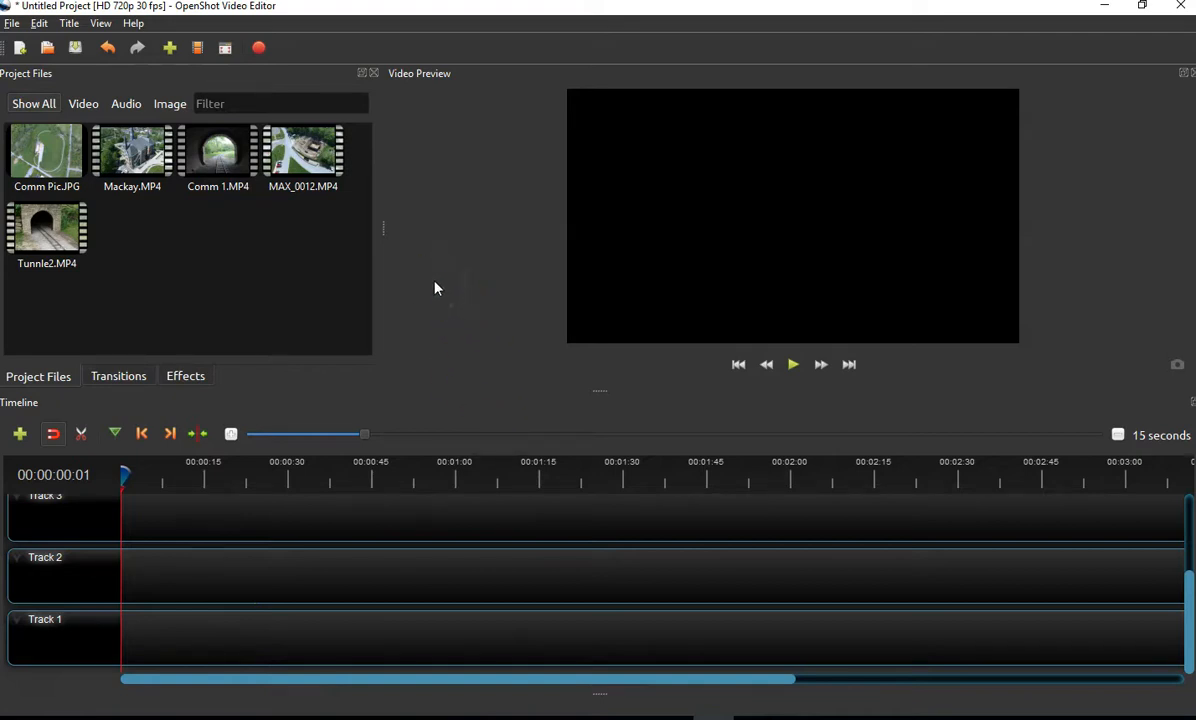
click(225, 153)
drag(225, 153, 212, 641)
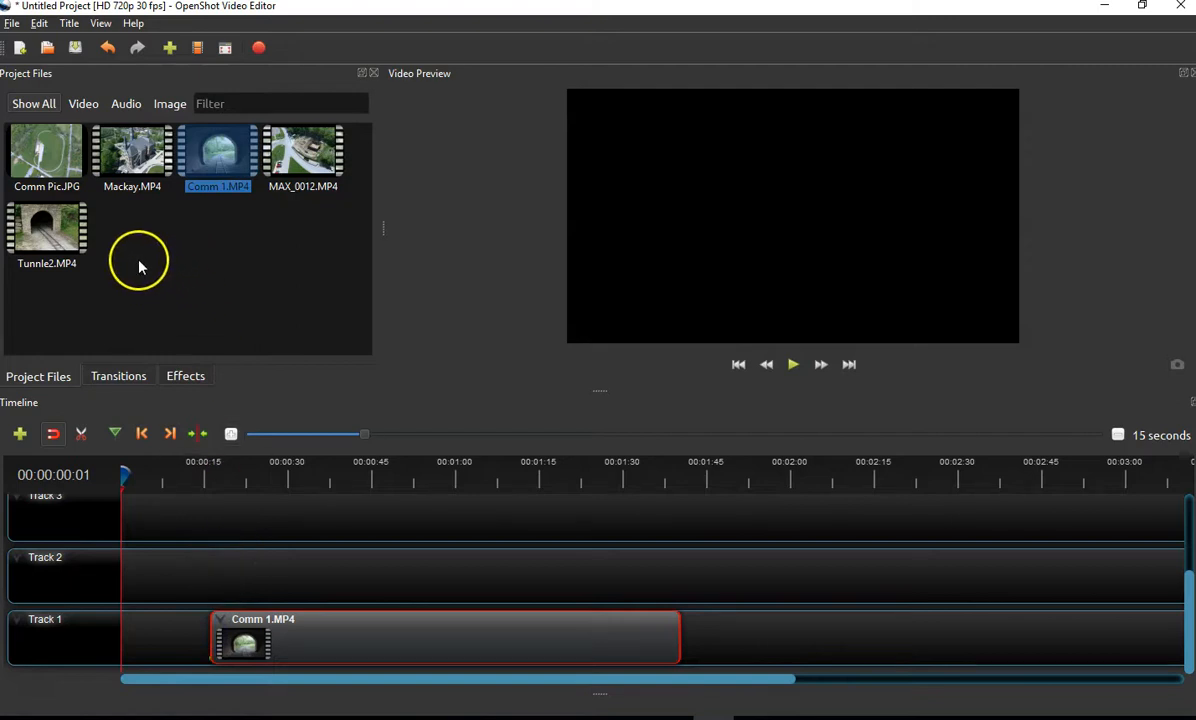
drag(52, 148, 163, 624)
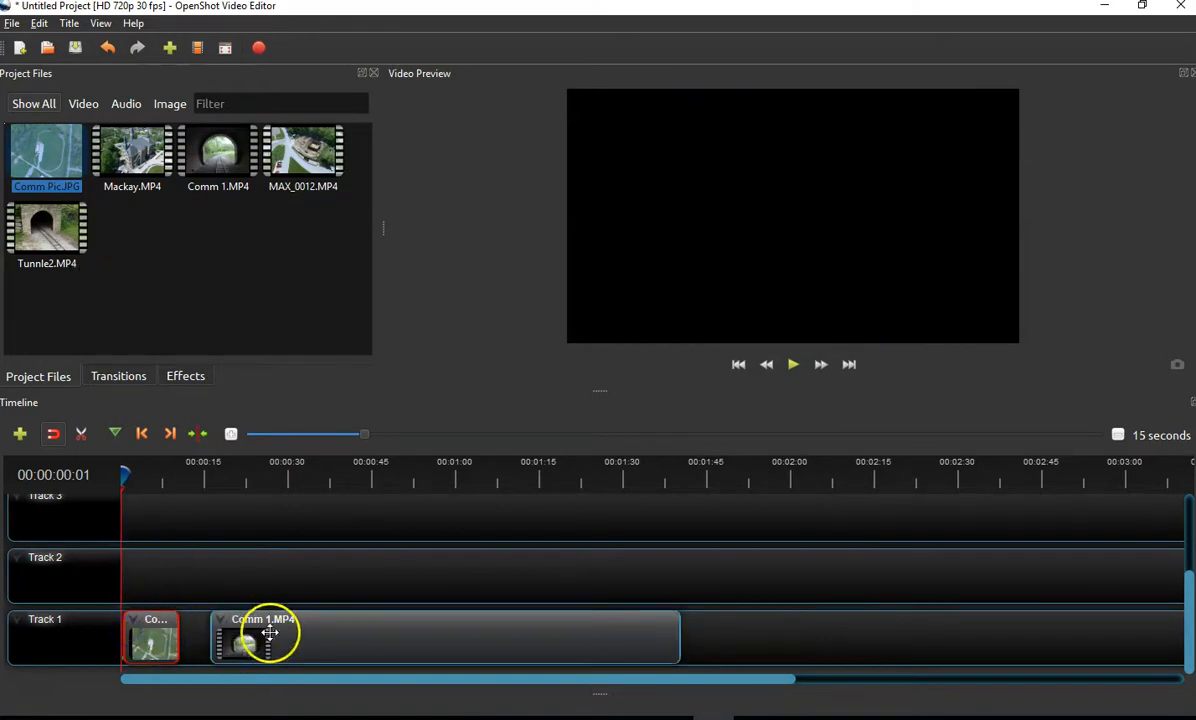
drag(266, 630, 243, 621)
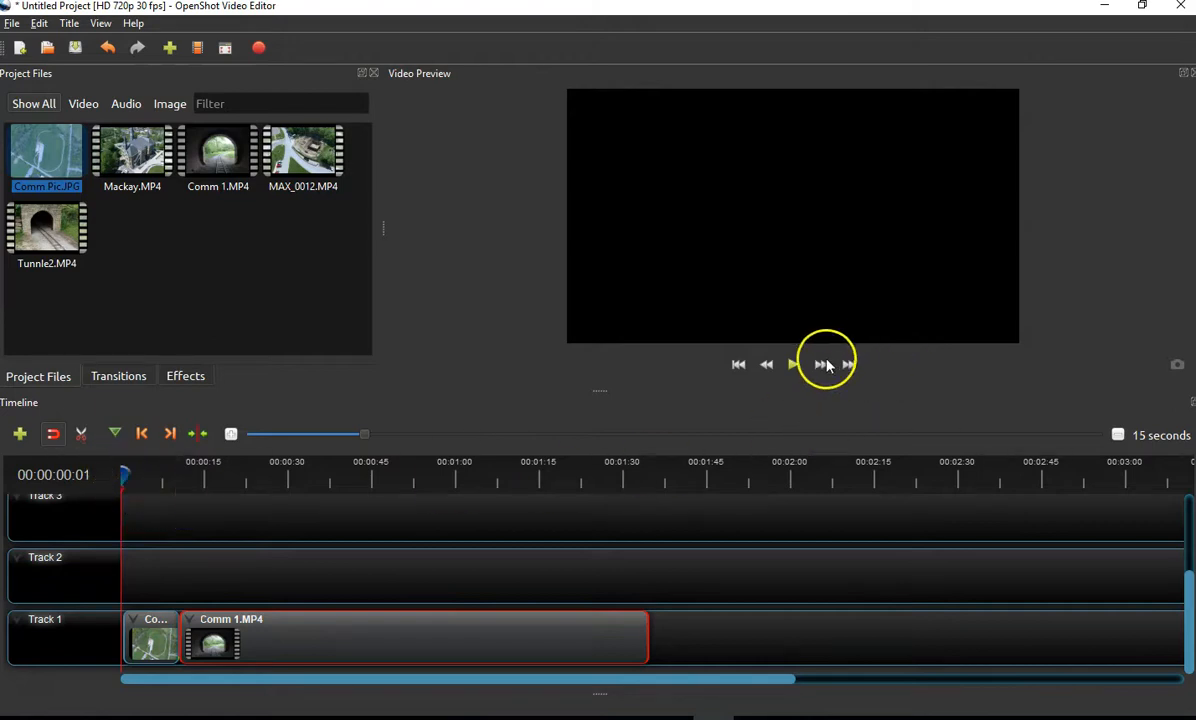
Play the timeline through the picture into Comm 1.MP4, pause it, and return the playhead to about 1 second
click(792, 367)
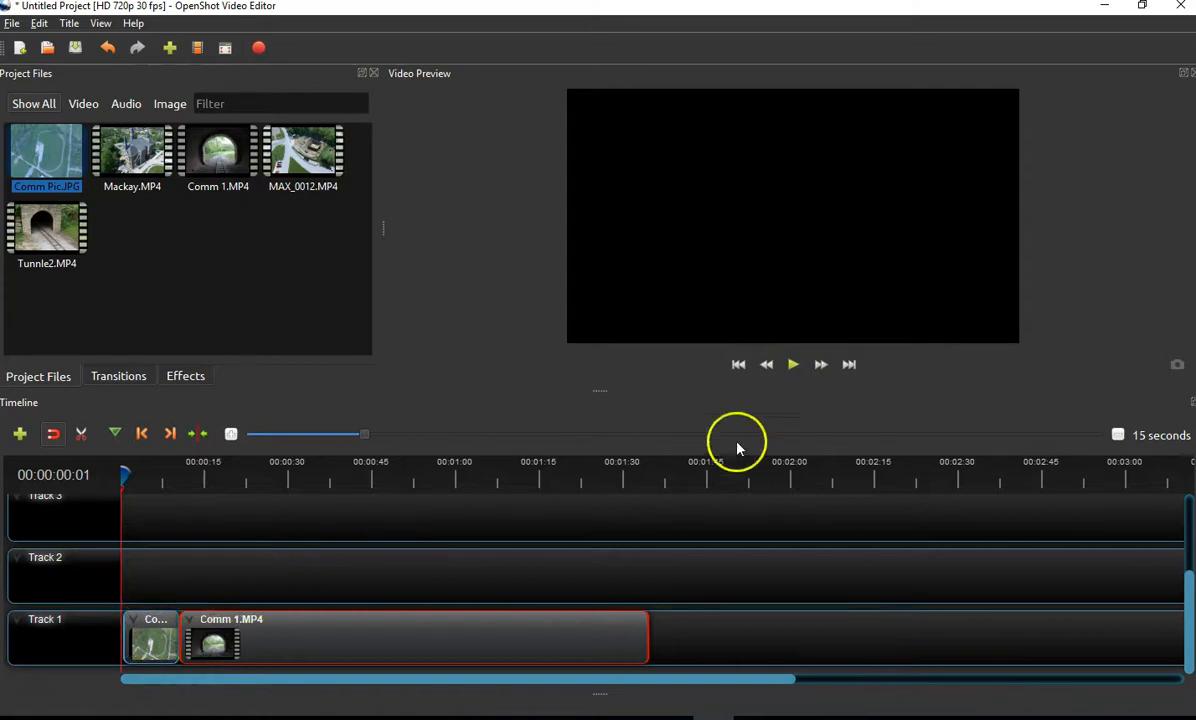
click(794, 366)
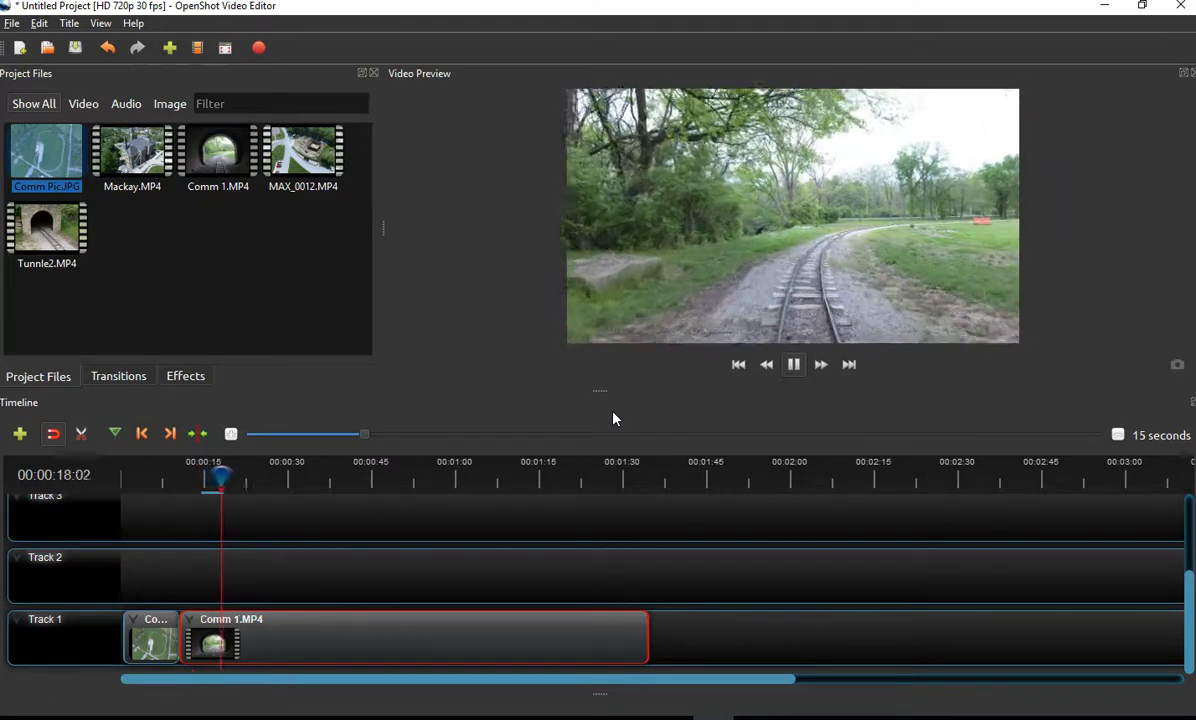
click(795, 366)
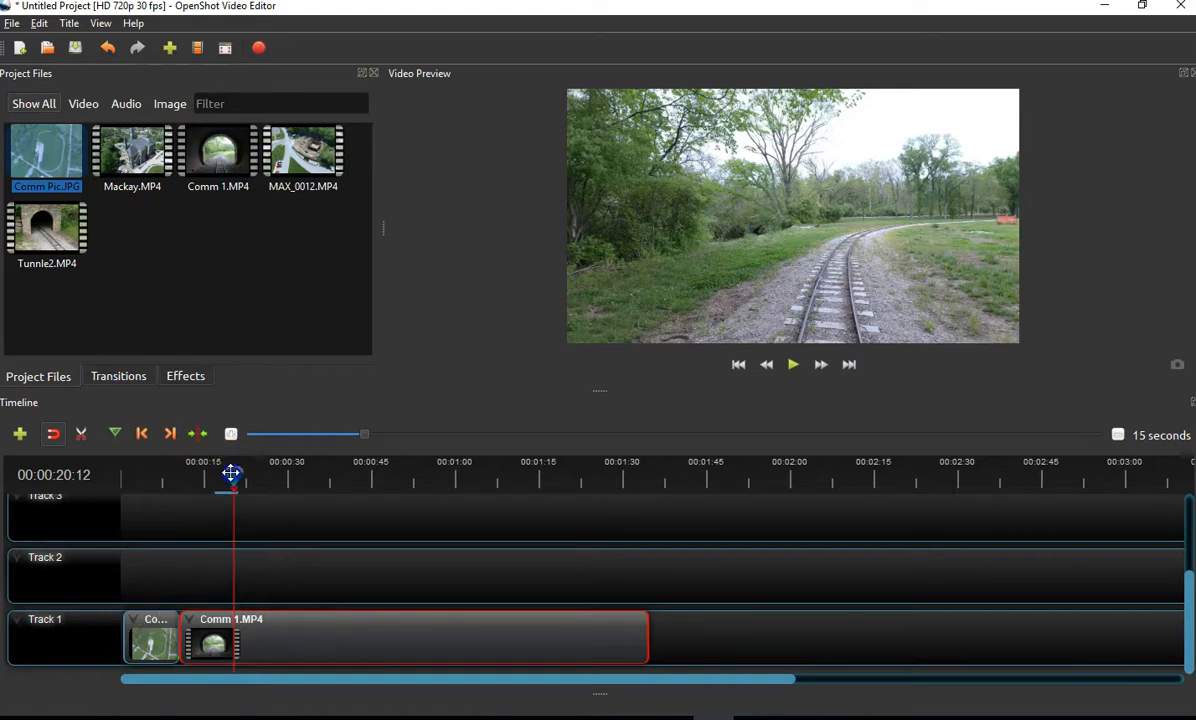
drag(231, 473, 129, 476)
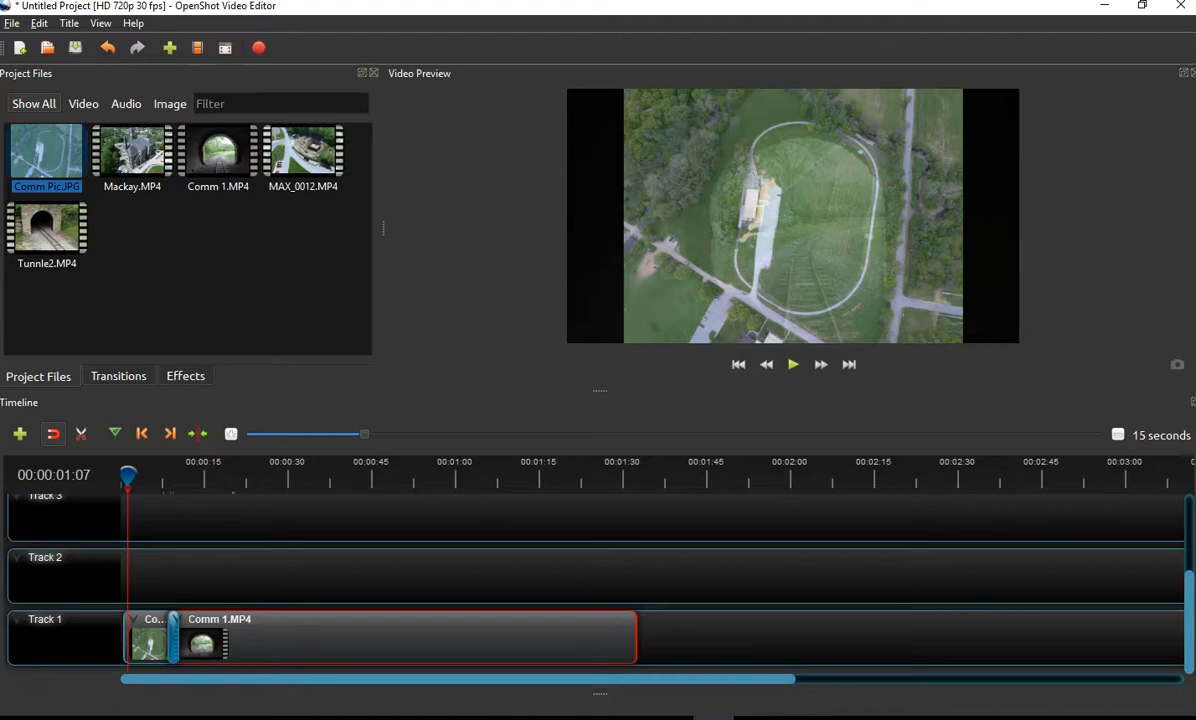
Import bensound-inspire.mp3 from the Downloads folder into the project files and close the file window
click(138, 718)
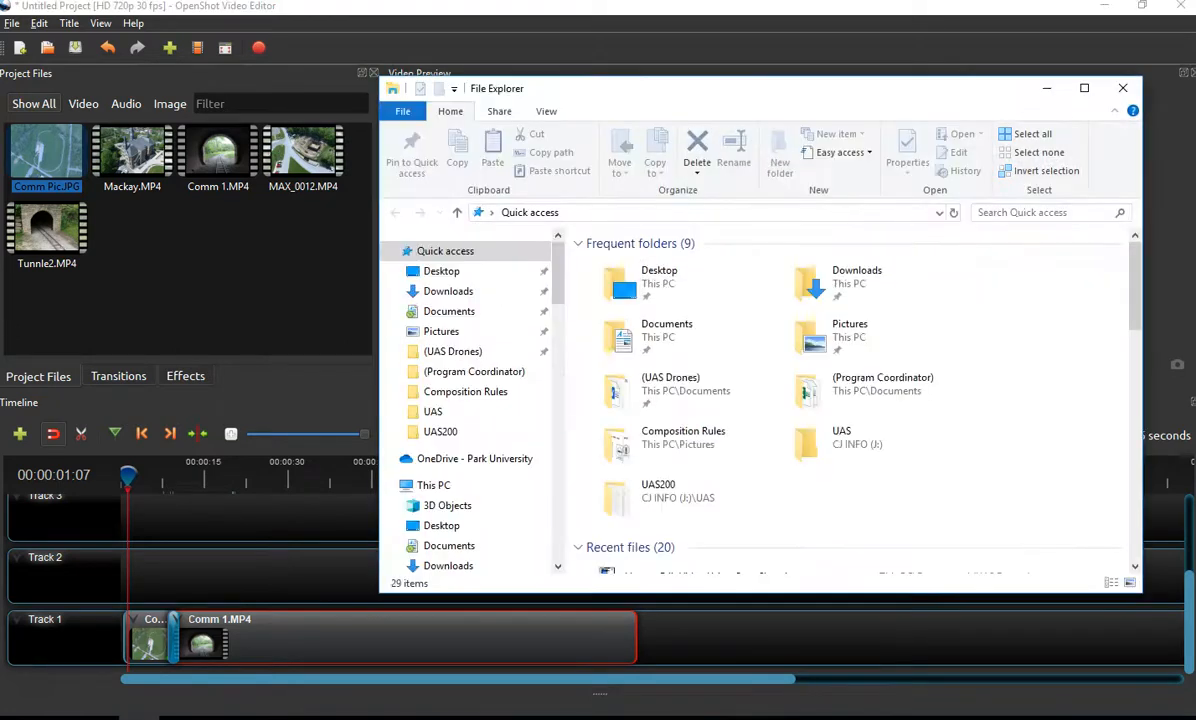
click(470, 291)
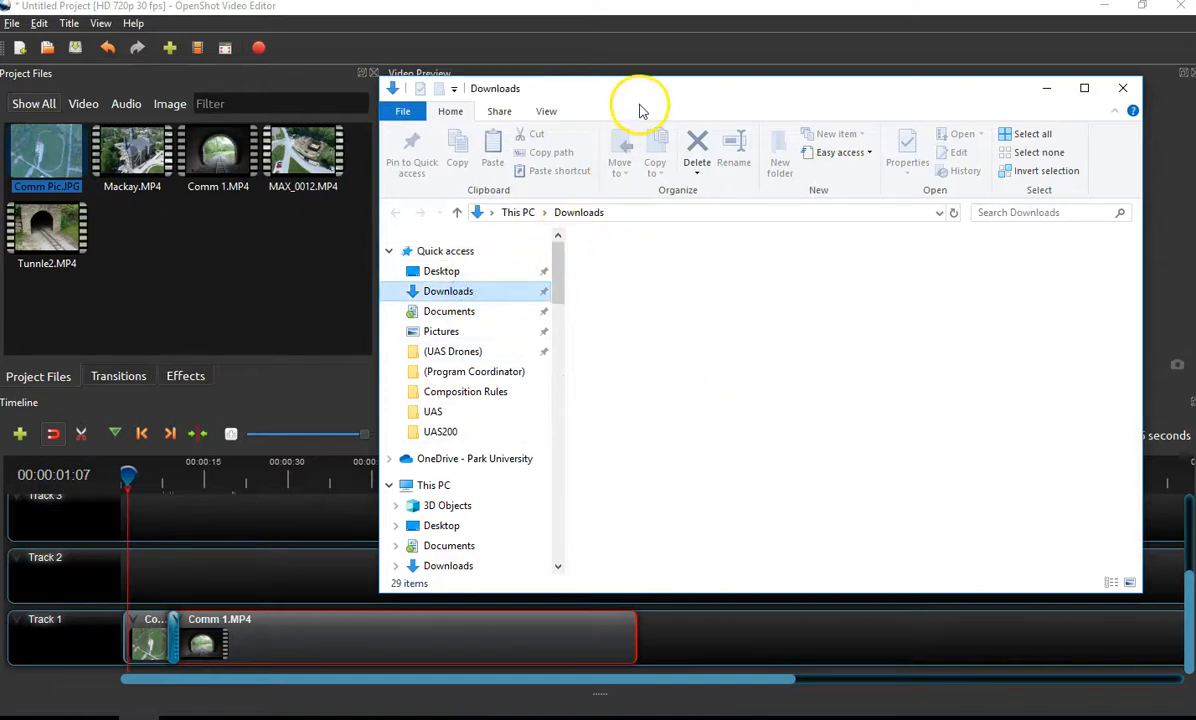
scroll(640, 395, down, 5)
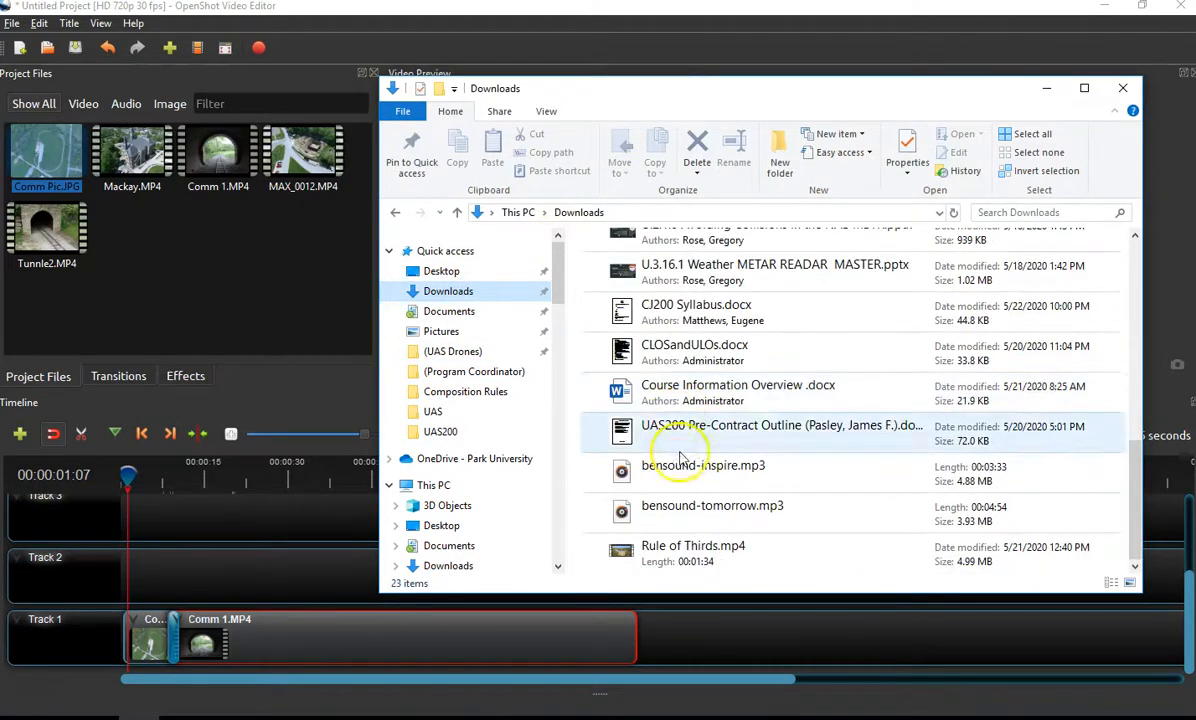
click(683, 480)
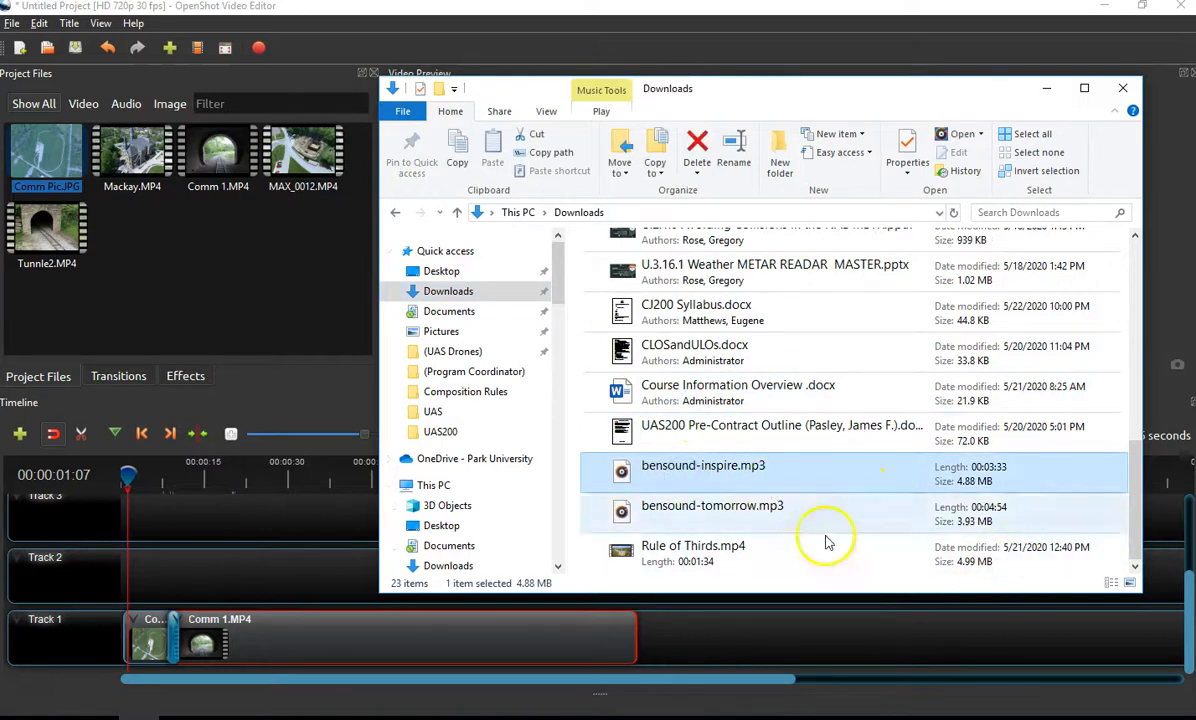
drag(685, 474, 256, 313)
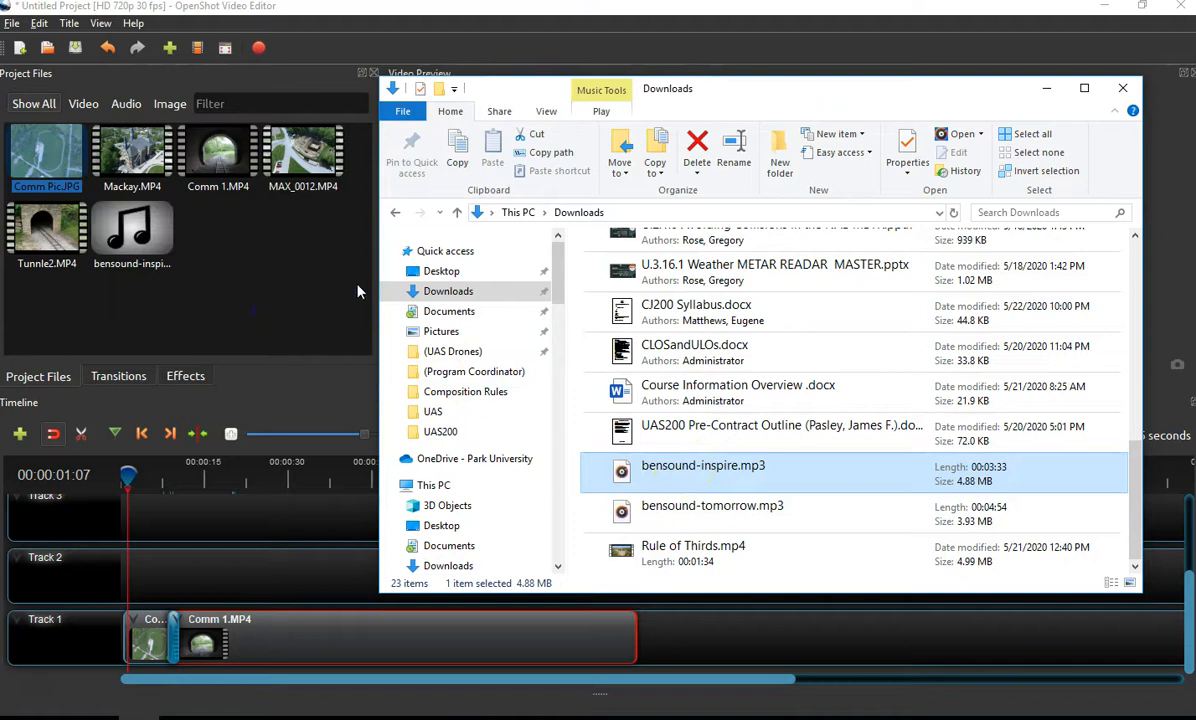
click(1122, 88)
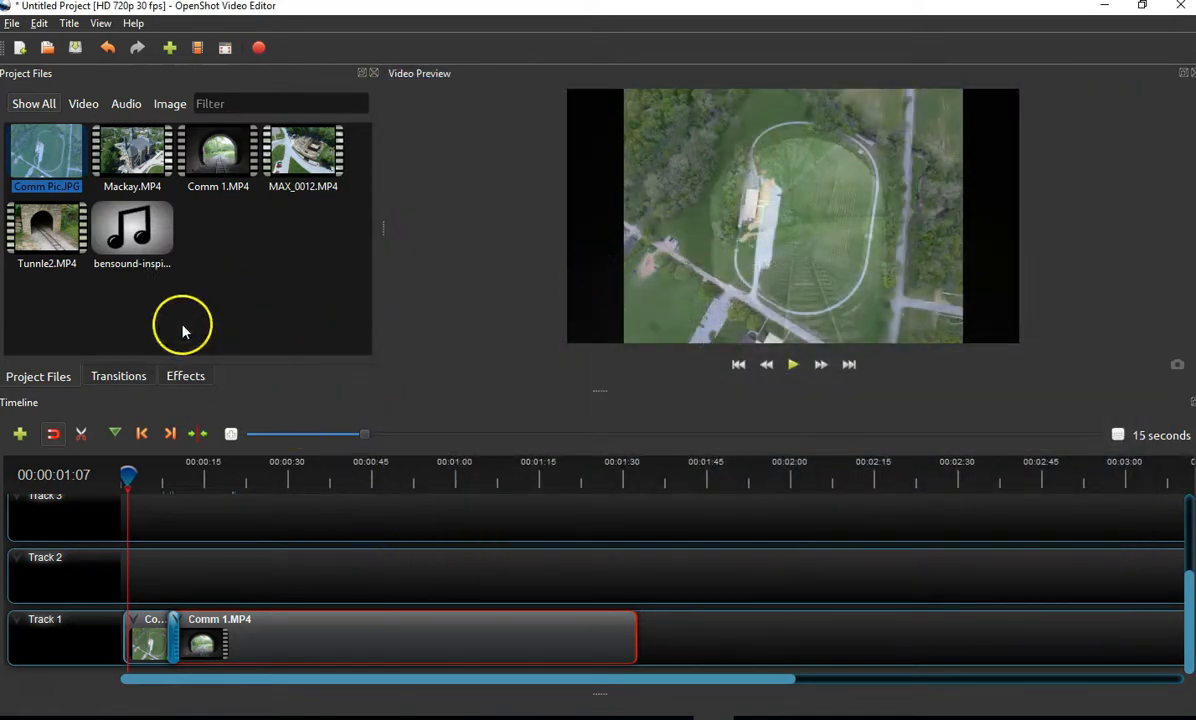
Add bensound-inspire.mp3 to Track 2 and shift it along the timeline to start at about 10 seconds
click(152, 240)
drag(125, 208, 130, 565)
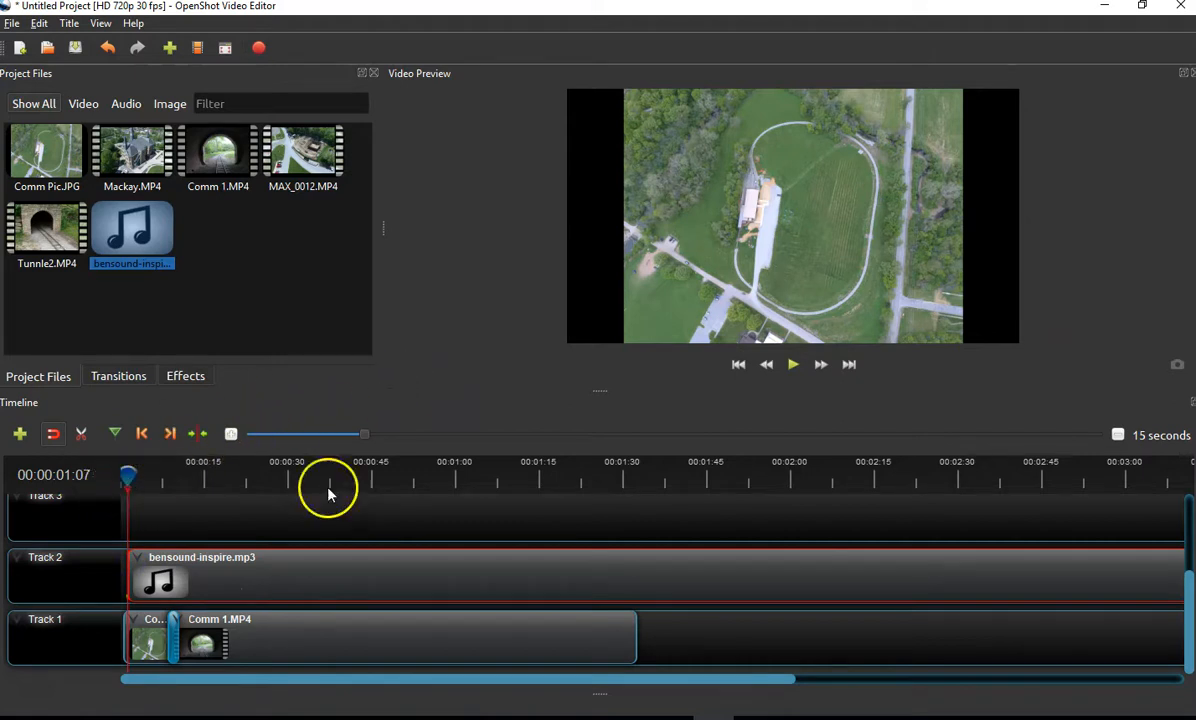
drag(246, 579, 270, 574)
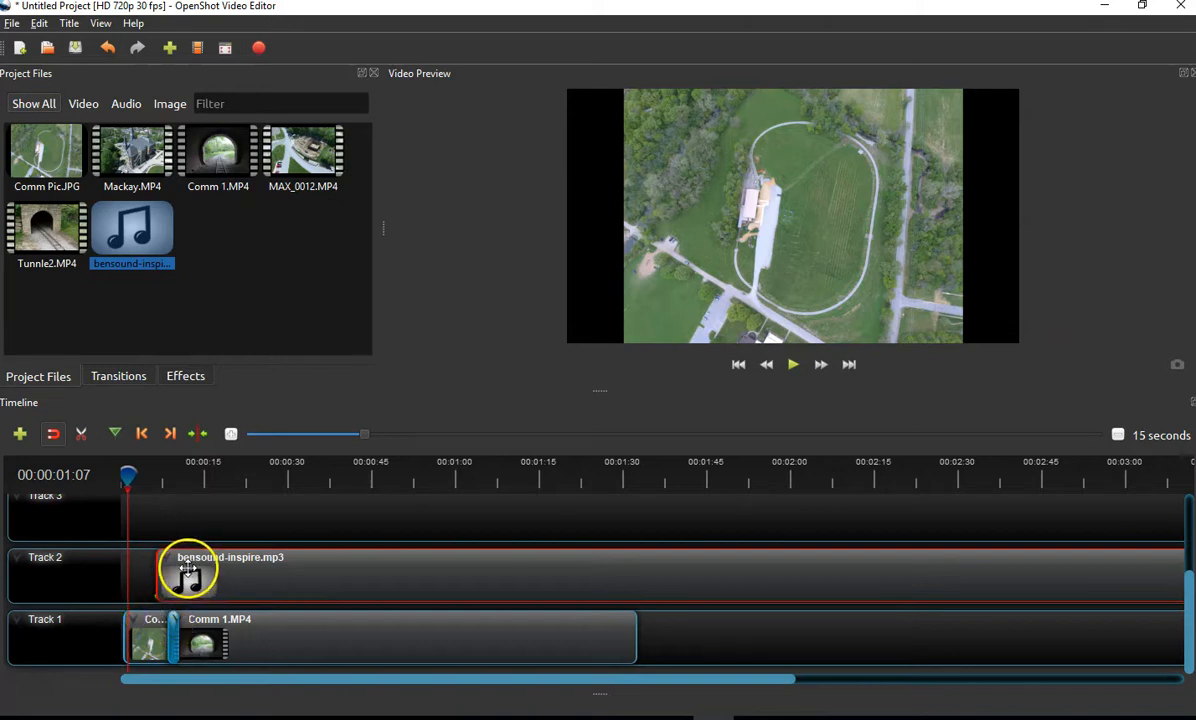
drag(248, 578, 275, 576)
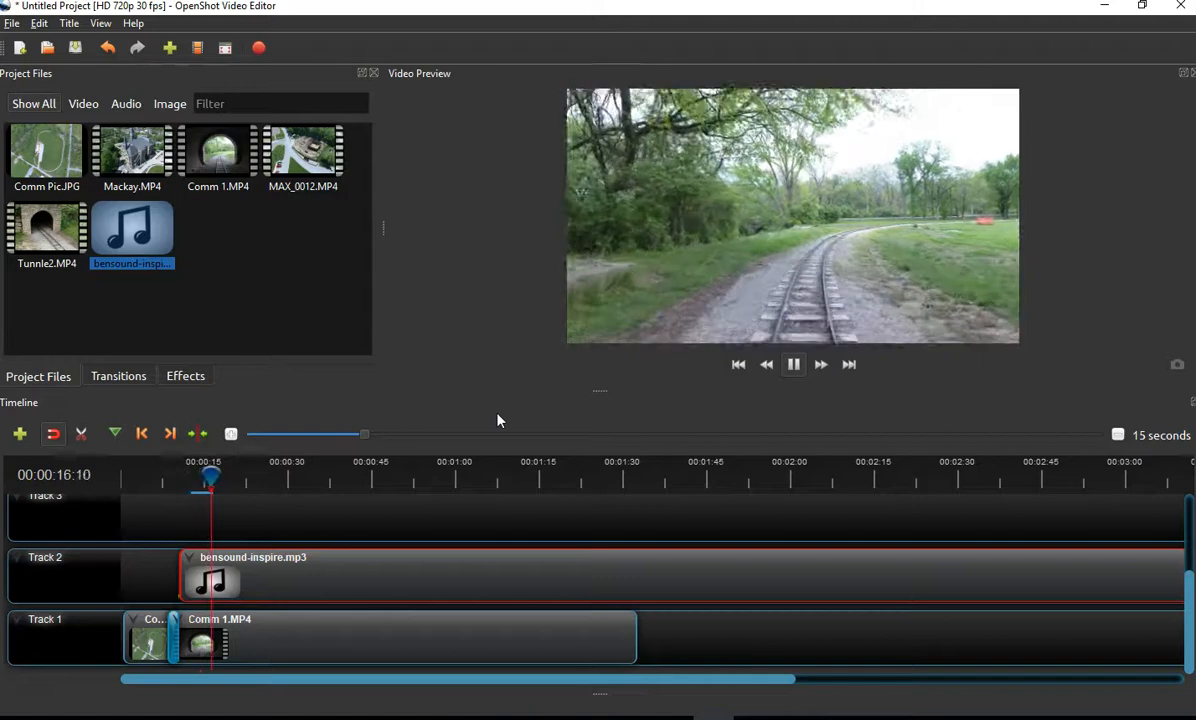
Pause the playback and undo the last two timeline changes
click(794, 366)
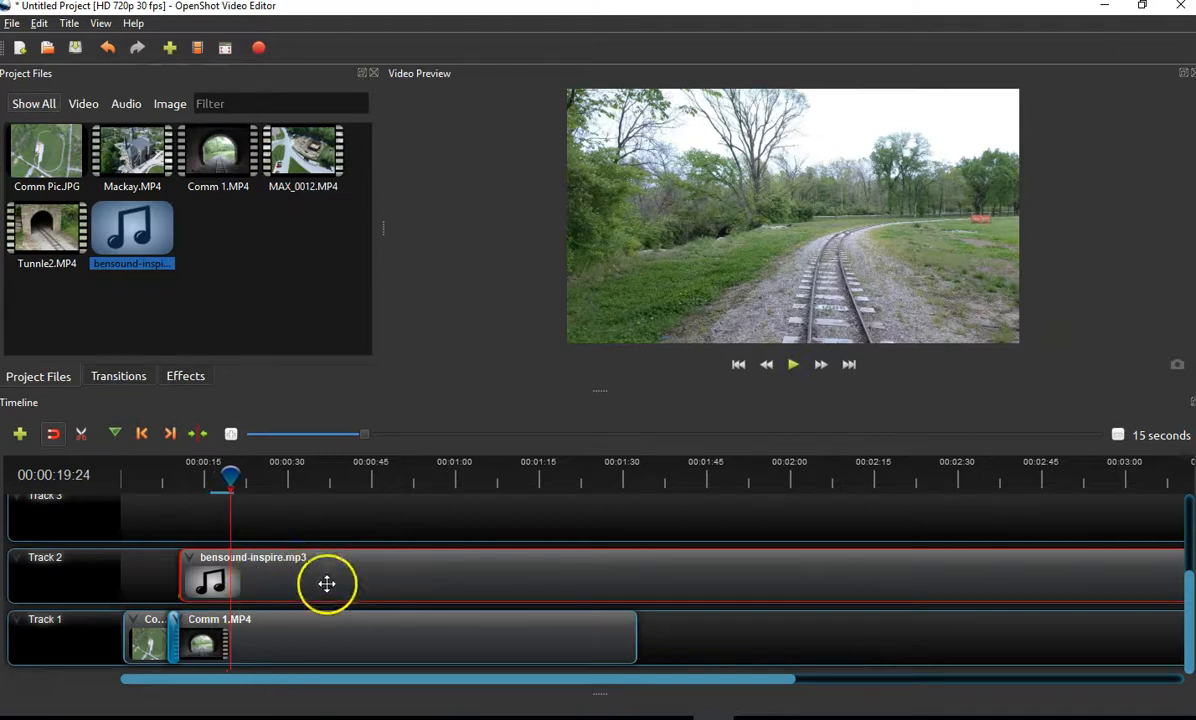
click(296, 600)
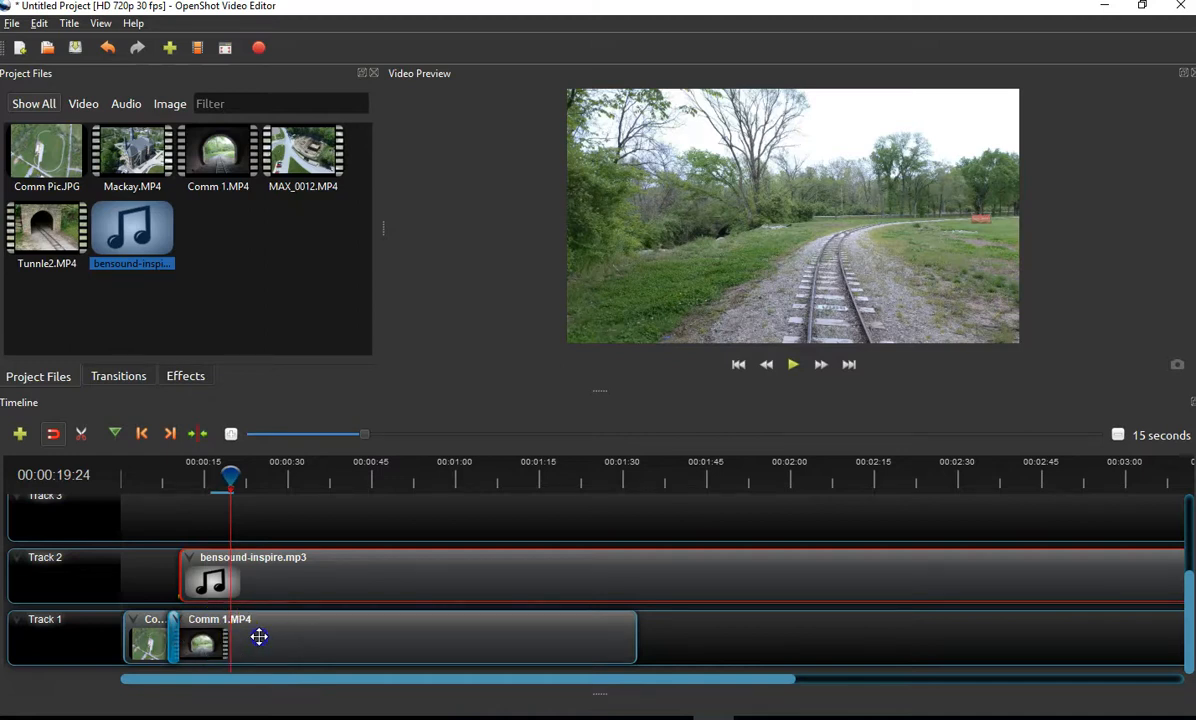
key(ctrl+z)
key(ctrl+z)
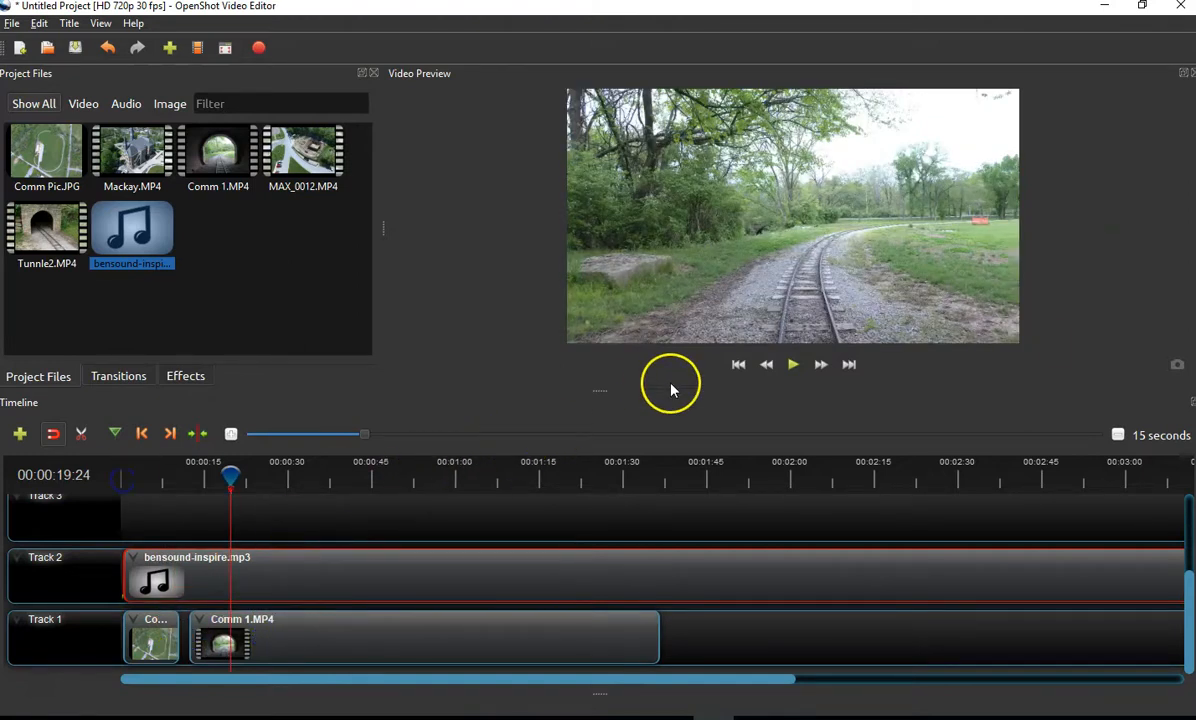
Play the timeline with the music track through the picture into Comm 1.MP4, pause it, and return the playhead to the beginning
click(792, 370)
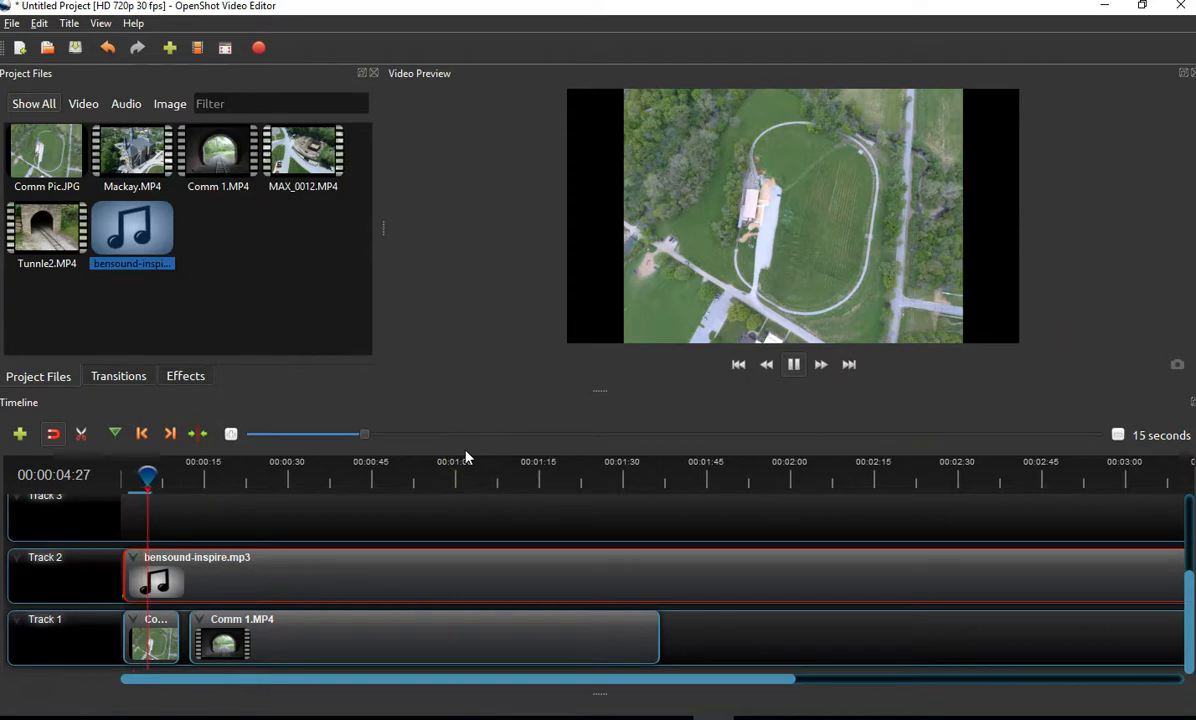
click(445, 419)
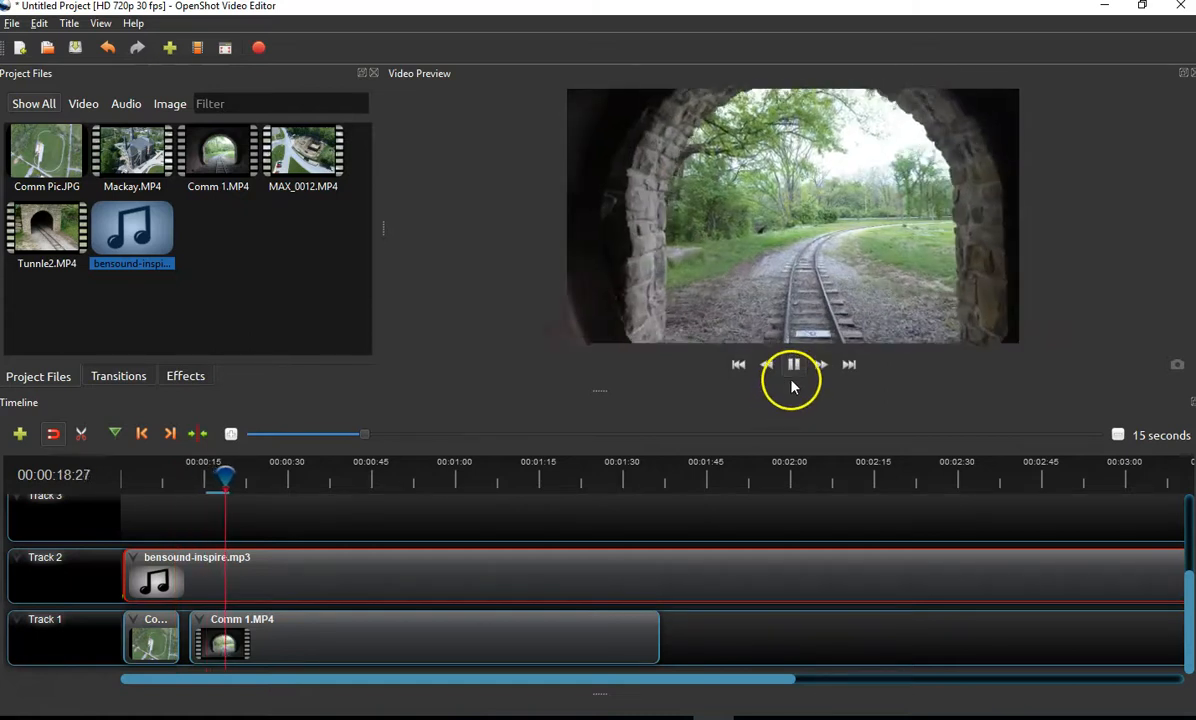
click(795, 368)
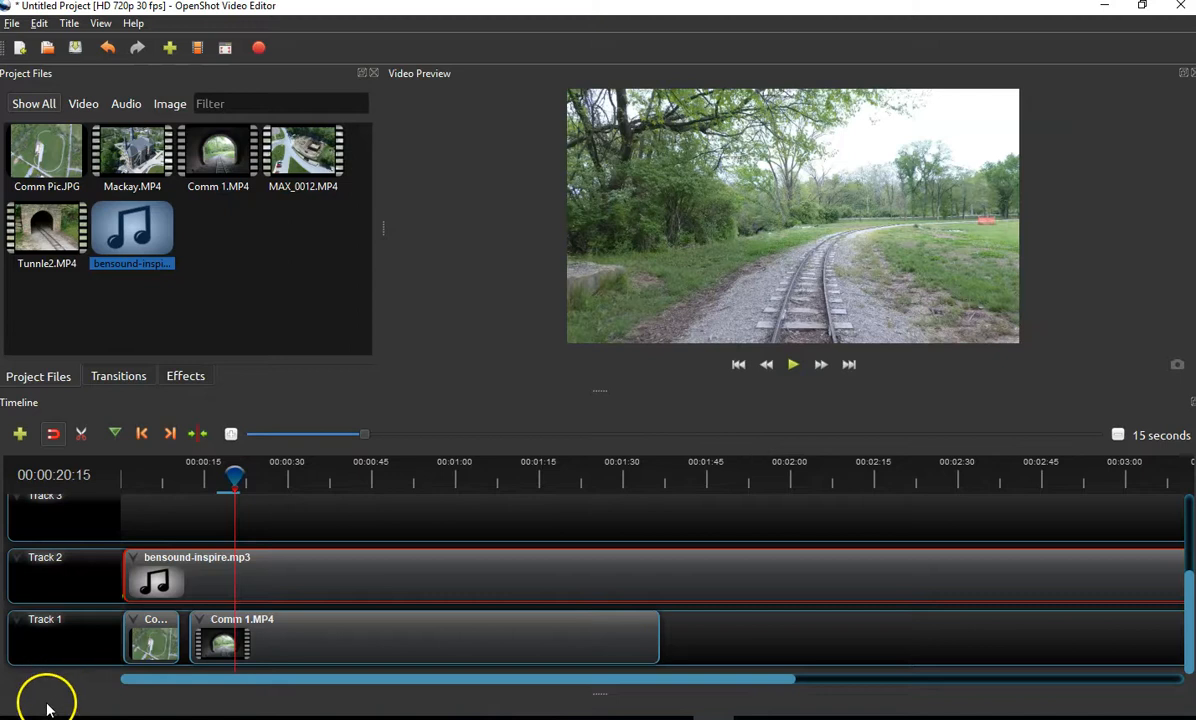
key(Home)
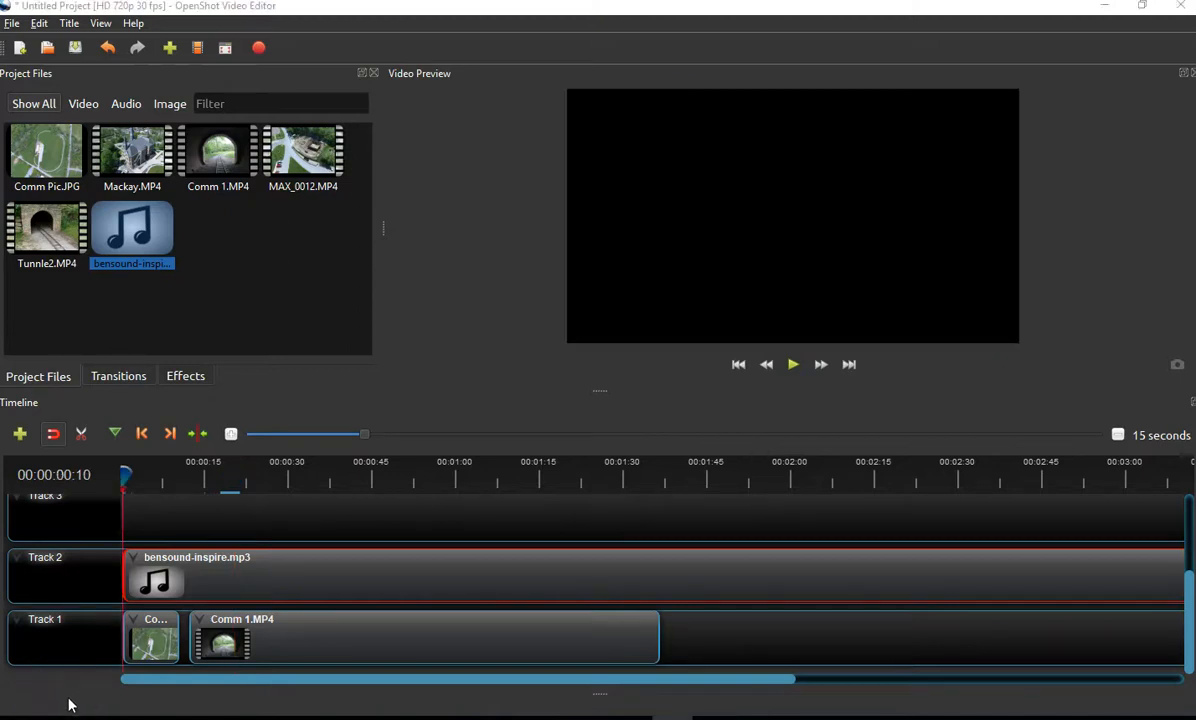
Start a new title from the Creative Commons template whose logo banner has a curved edge
click(72, 25)
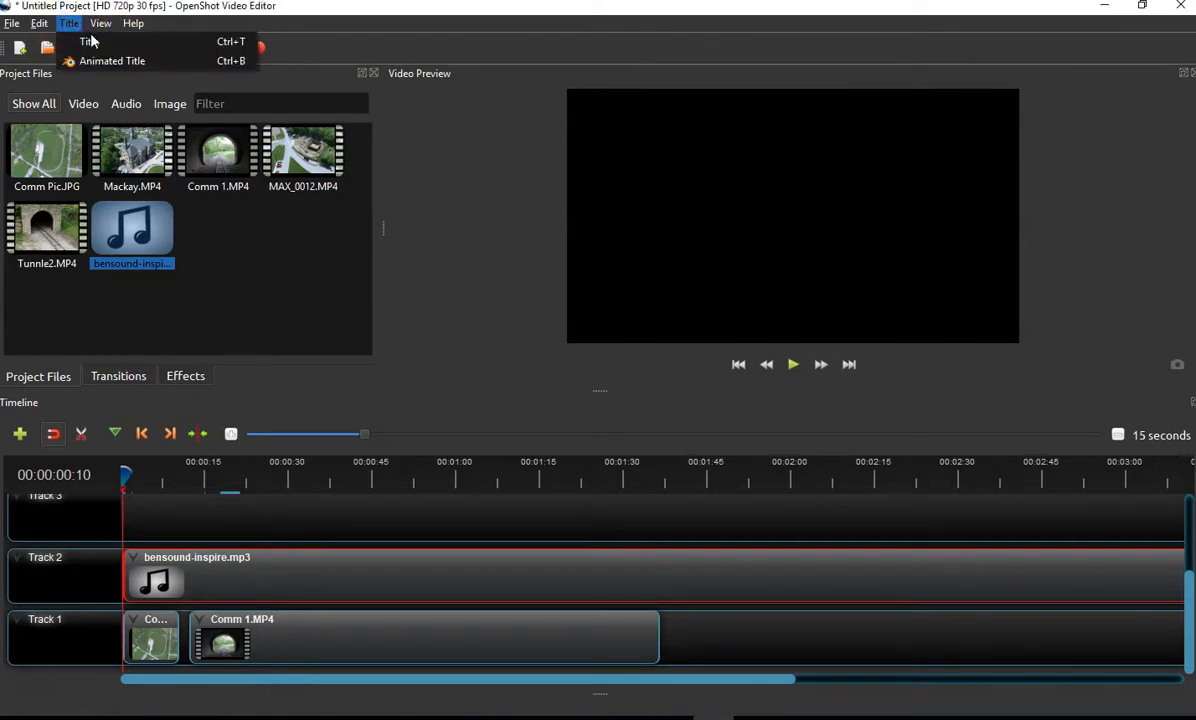
click(118, 41)
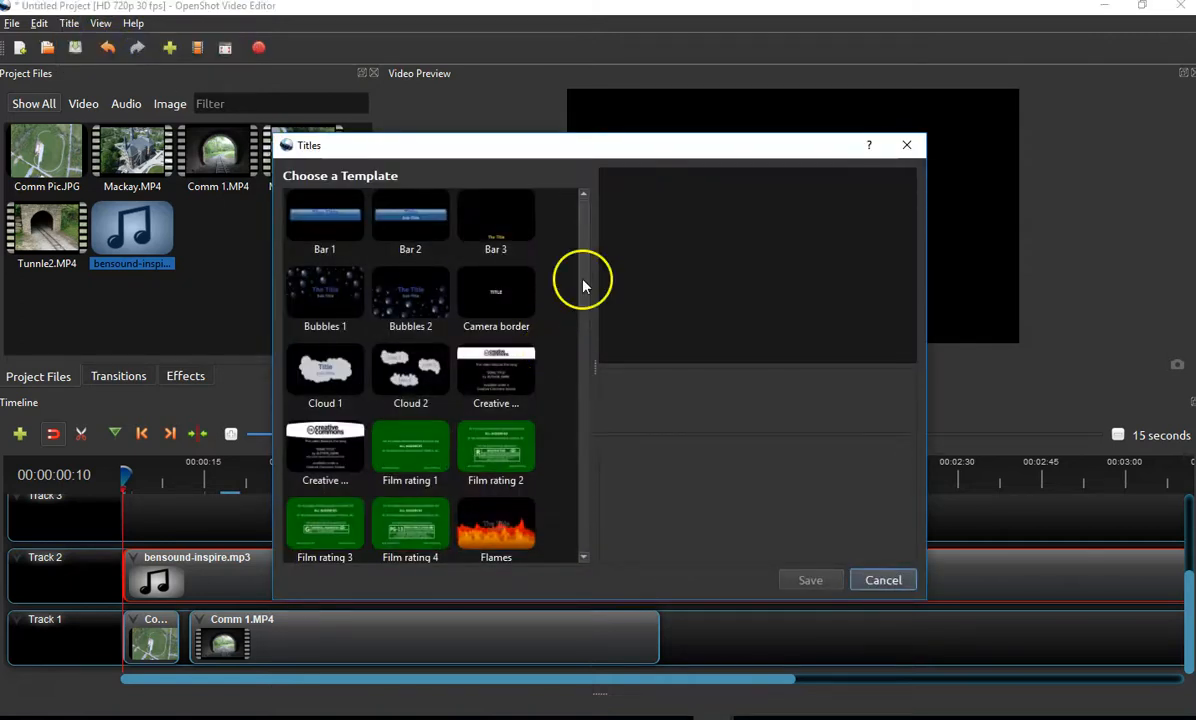
drag(583, 284, 586, 312)
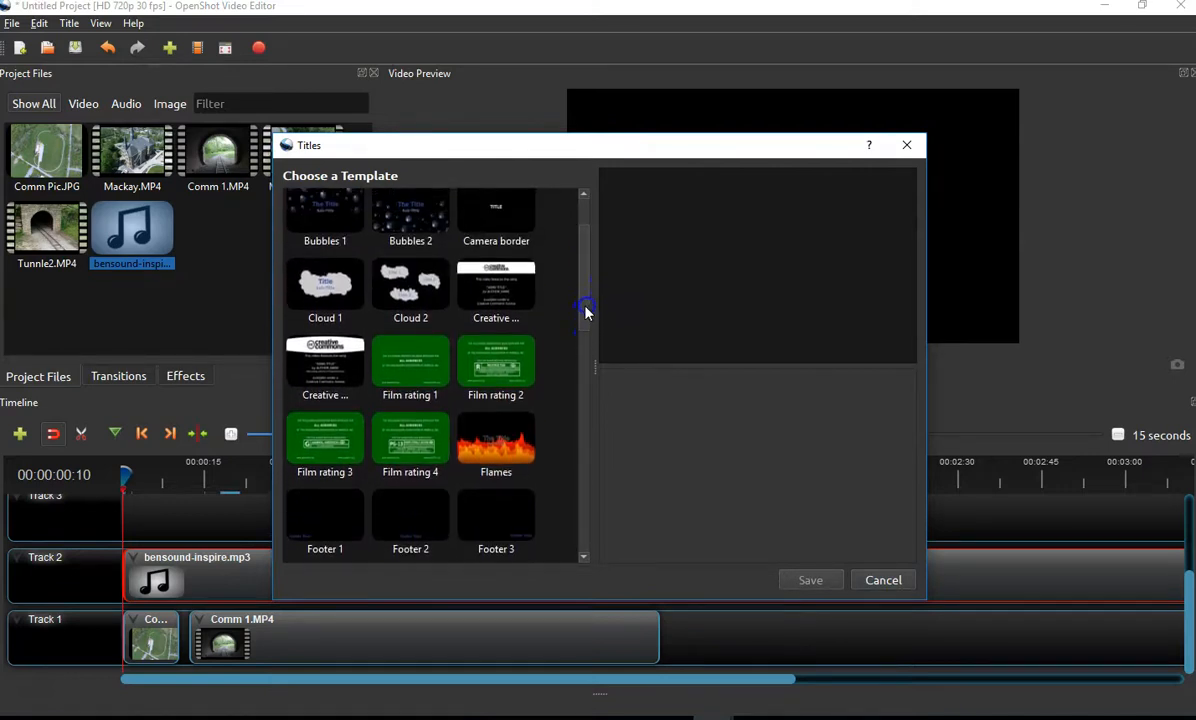
click(330, 365)
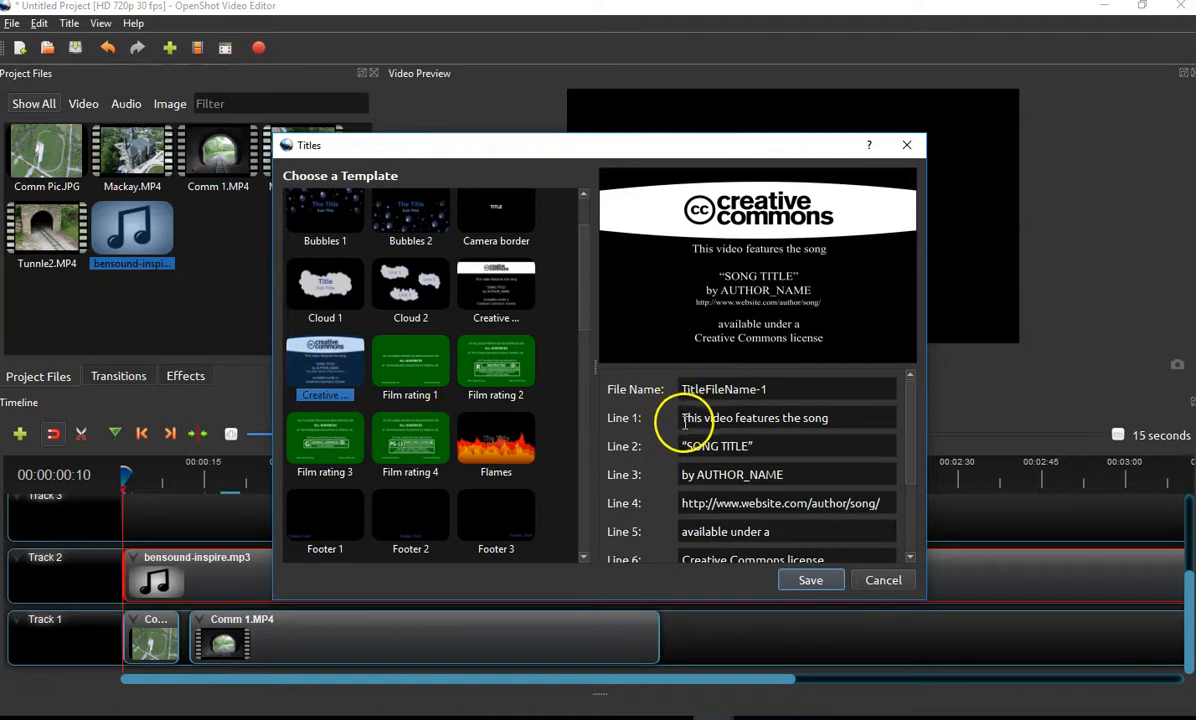
Fill in the title with song "Inspire", the composer's name, the bensound.com track link and "available under Free License License with attribution", and save it
scroll(684, 420, down, 2)
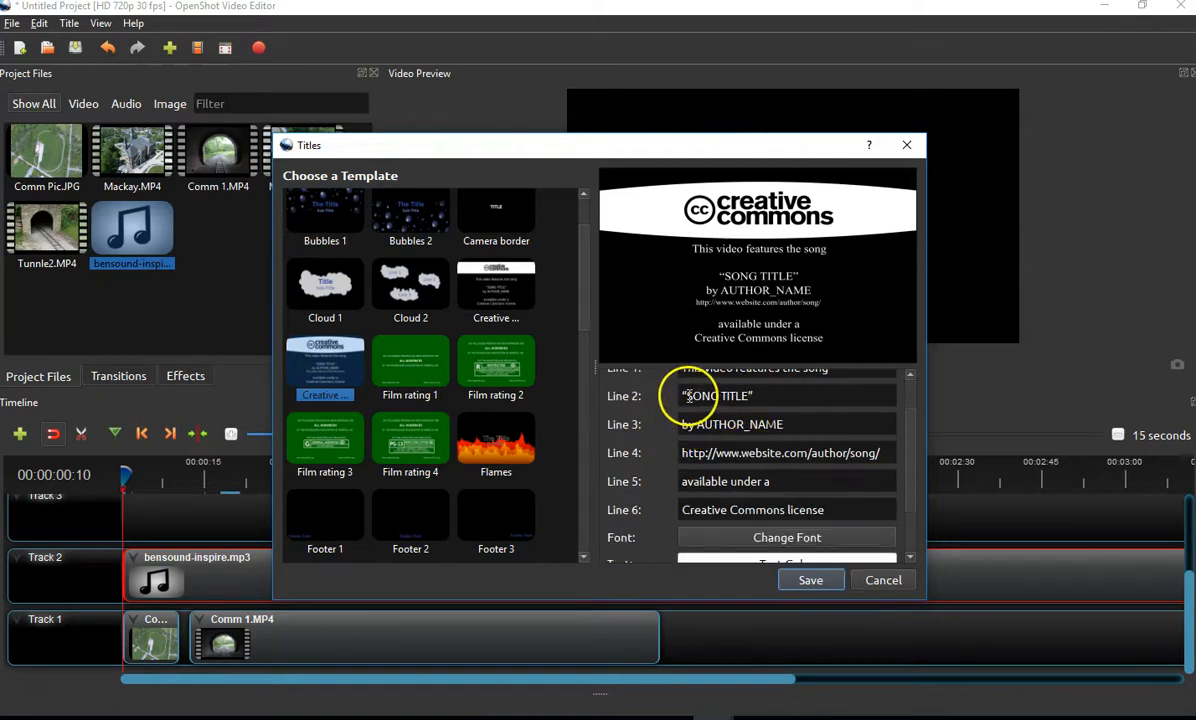
drag(914, 435, 912, 422)
click(691, 418)
key(BackSpace)
text(Ins)
text(ire)
key(Delete)
key(Delete)
key(Delete)
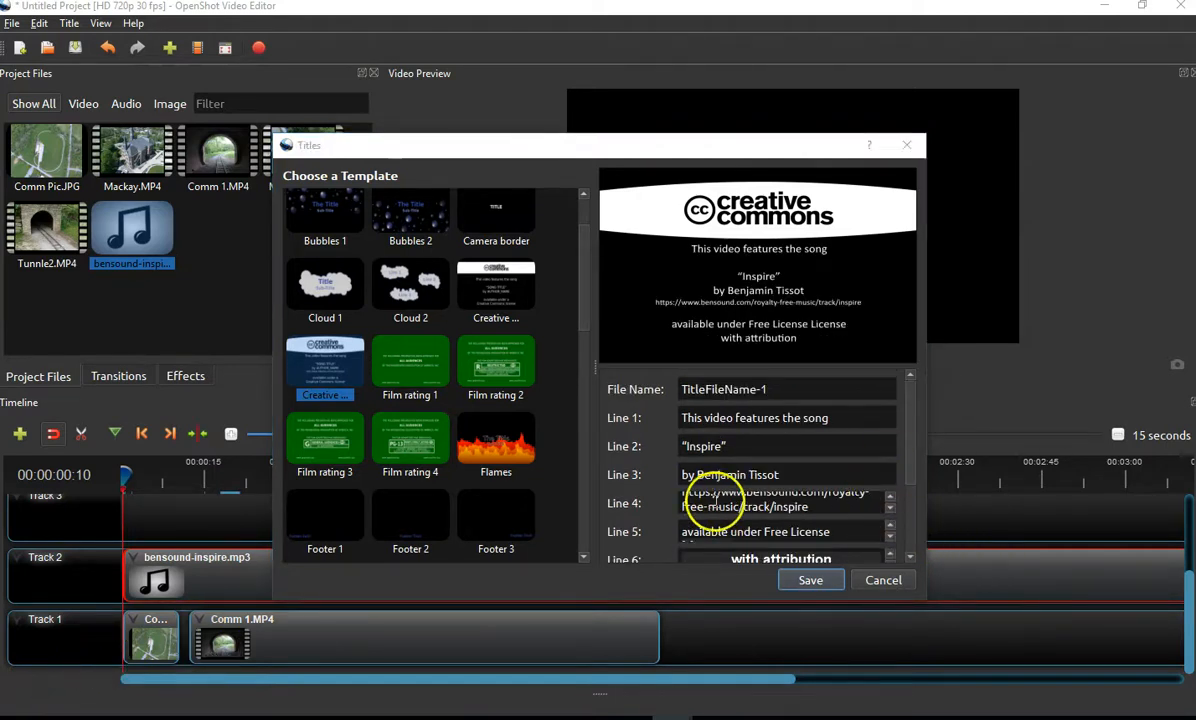
drag(908, 461, 910, 507)
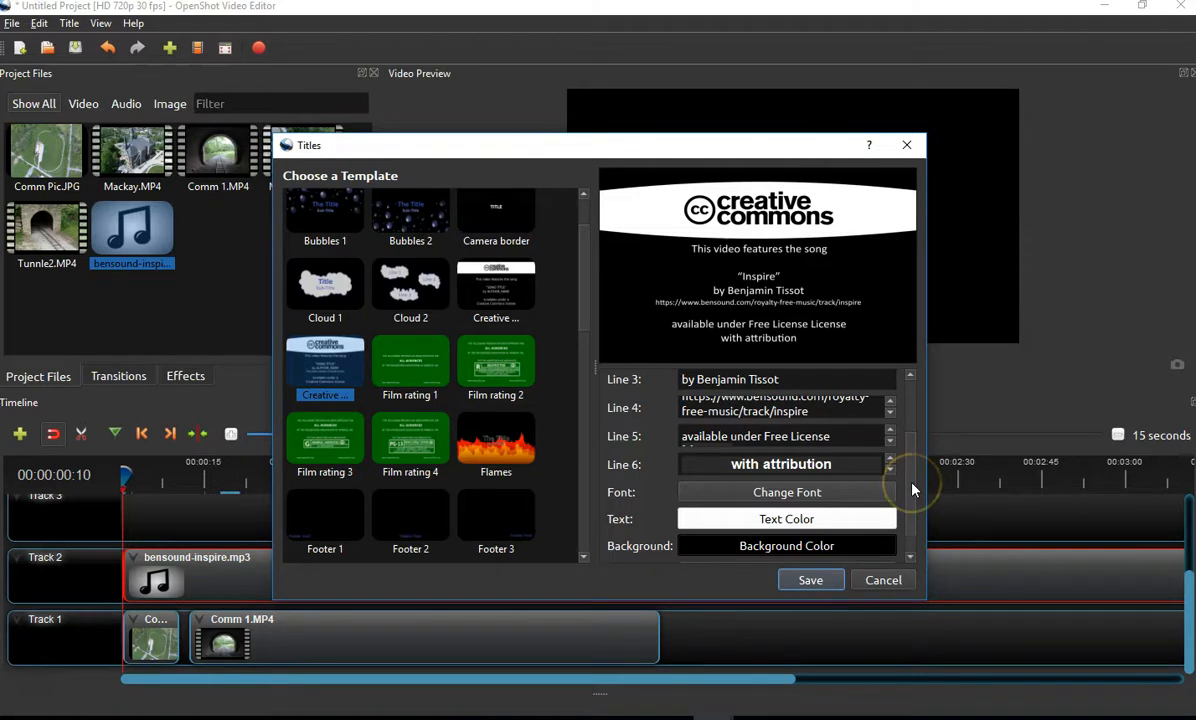
click(810, 581)
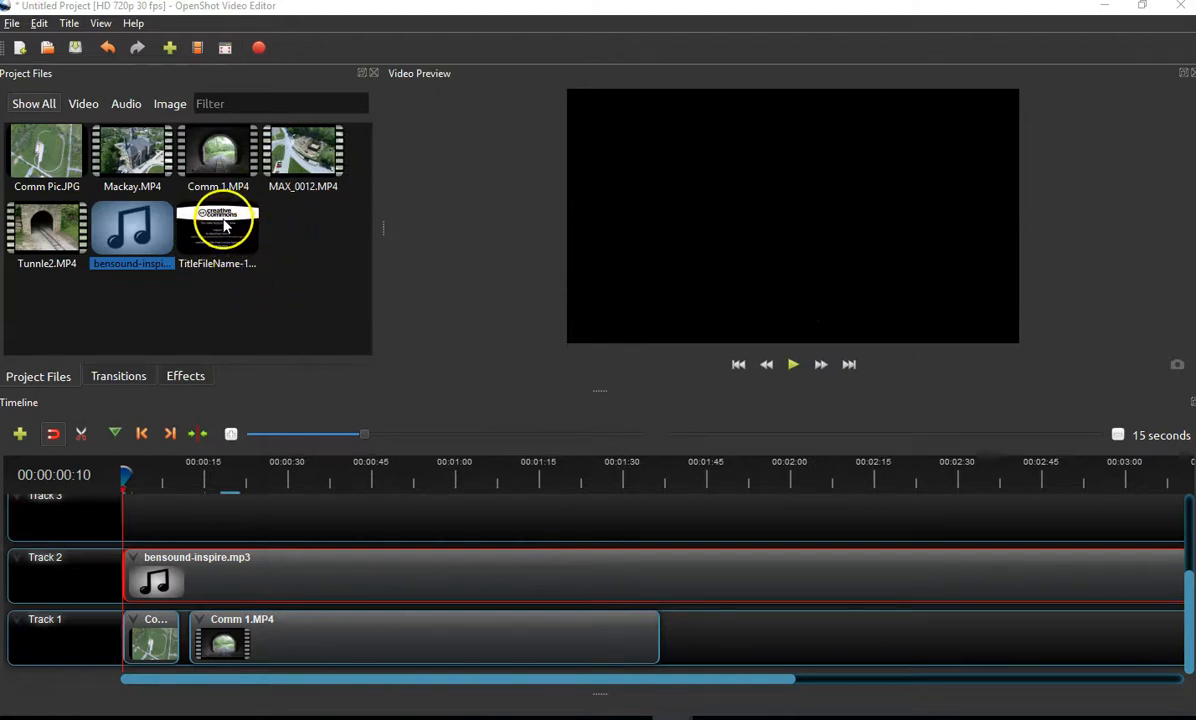
Add the title to the start of Track 3 and shift the Track 1 picture and Comm 1.MP4 to about 17 and 27 seconds
click(220, 228)
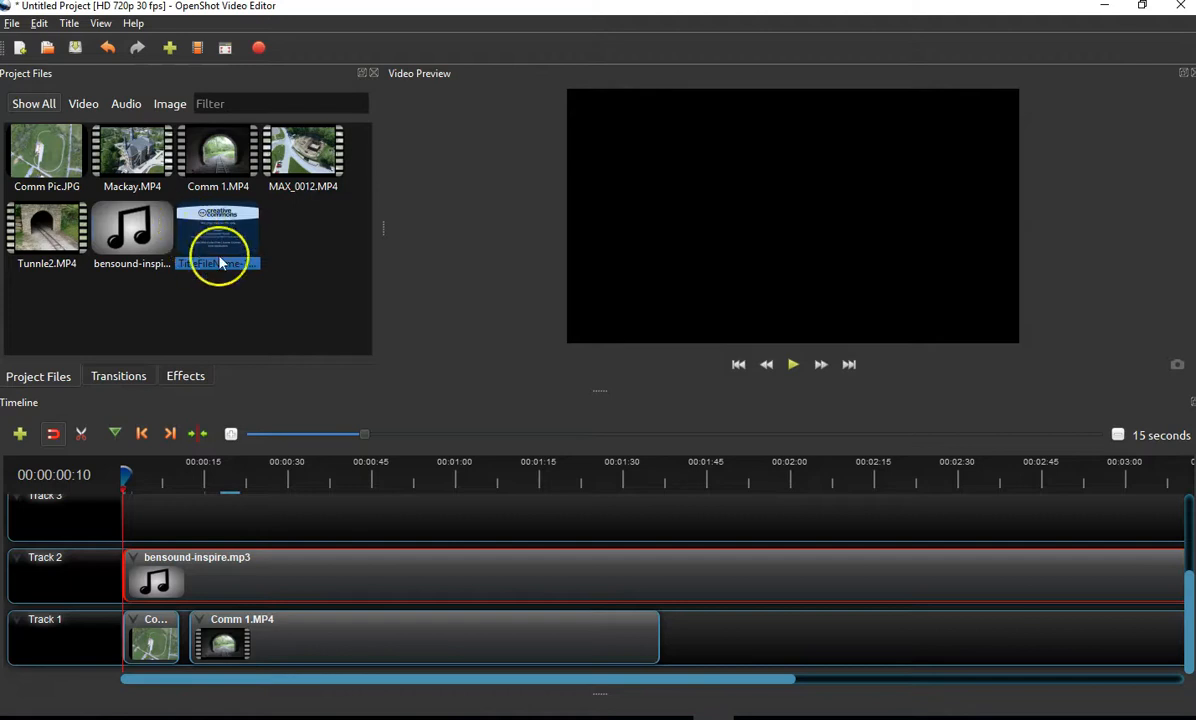
drag(221, 262, 130, 516)
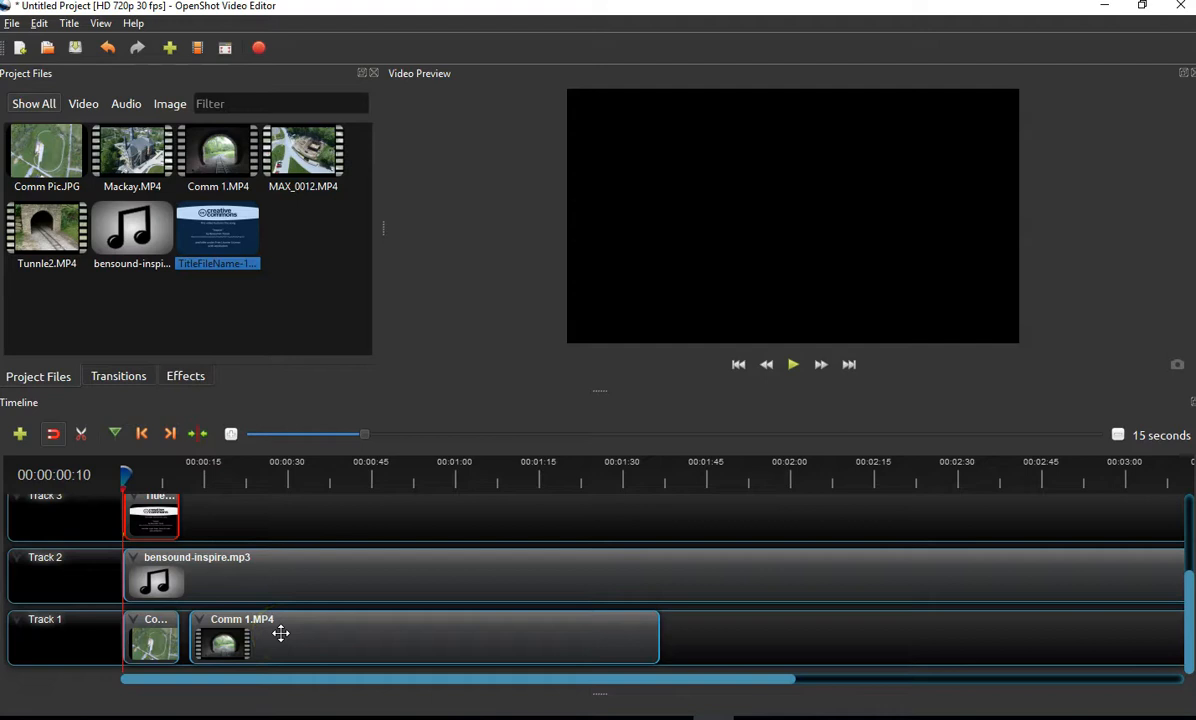
drag(281, 633, 387, 635)
drag(152, 640, 248, 636)
Try to move the title clip from Track 3 to the start of Track 1
drag(156, 512, 160, 651)
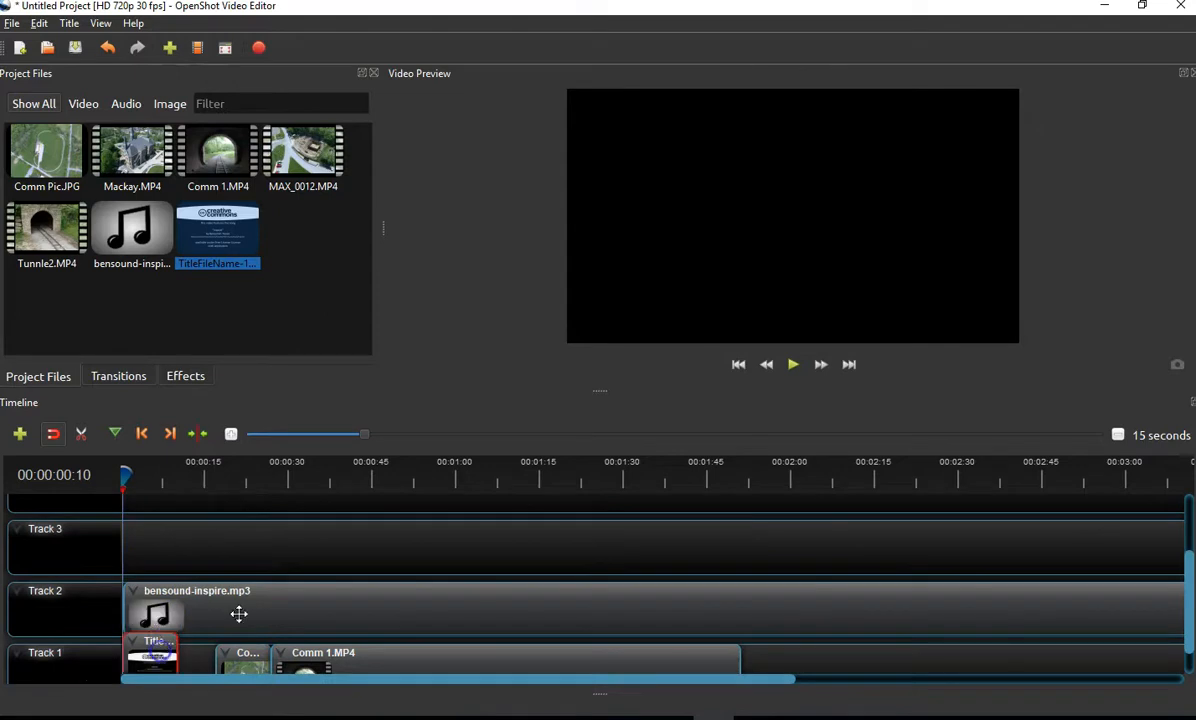
drag(159, 600, 157, 658)
click(337, 558)
scroll(340, 555, down, 1)
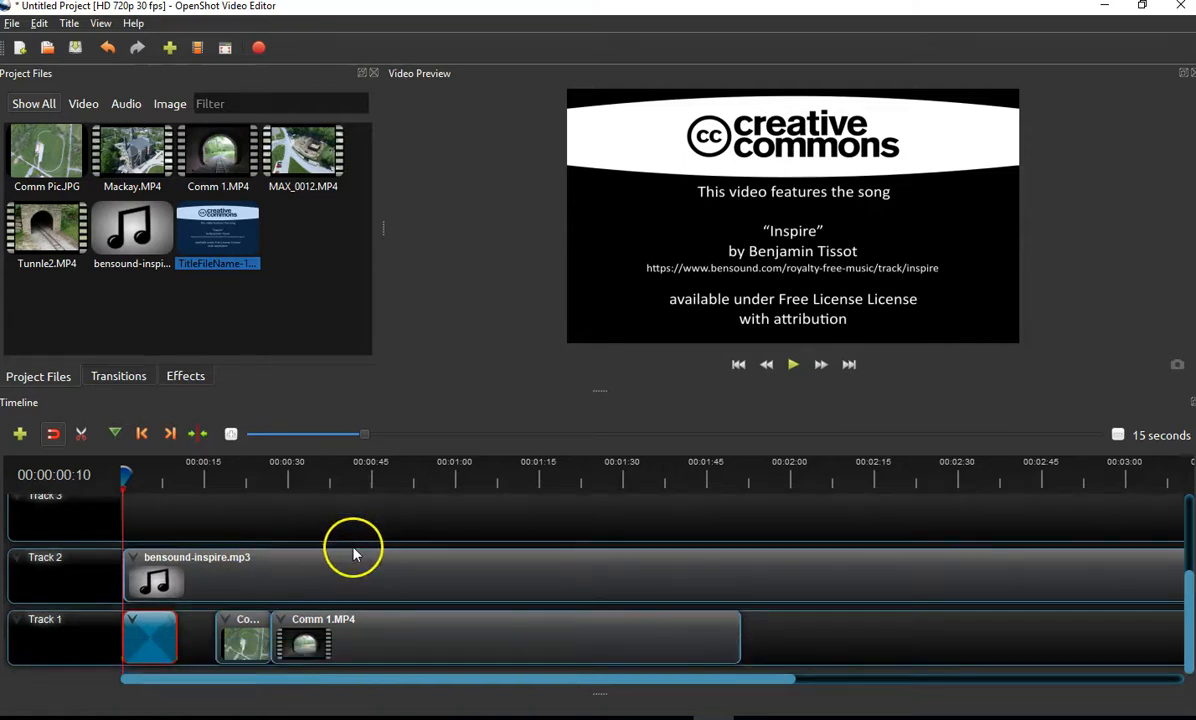
Delete the title clip and the transition overlapping it at the start of Track 1
right_click(162, 626)
click(182, 632)
key(Delete)
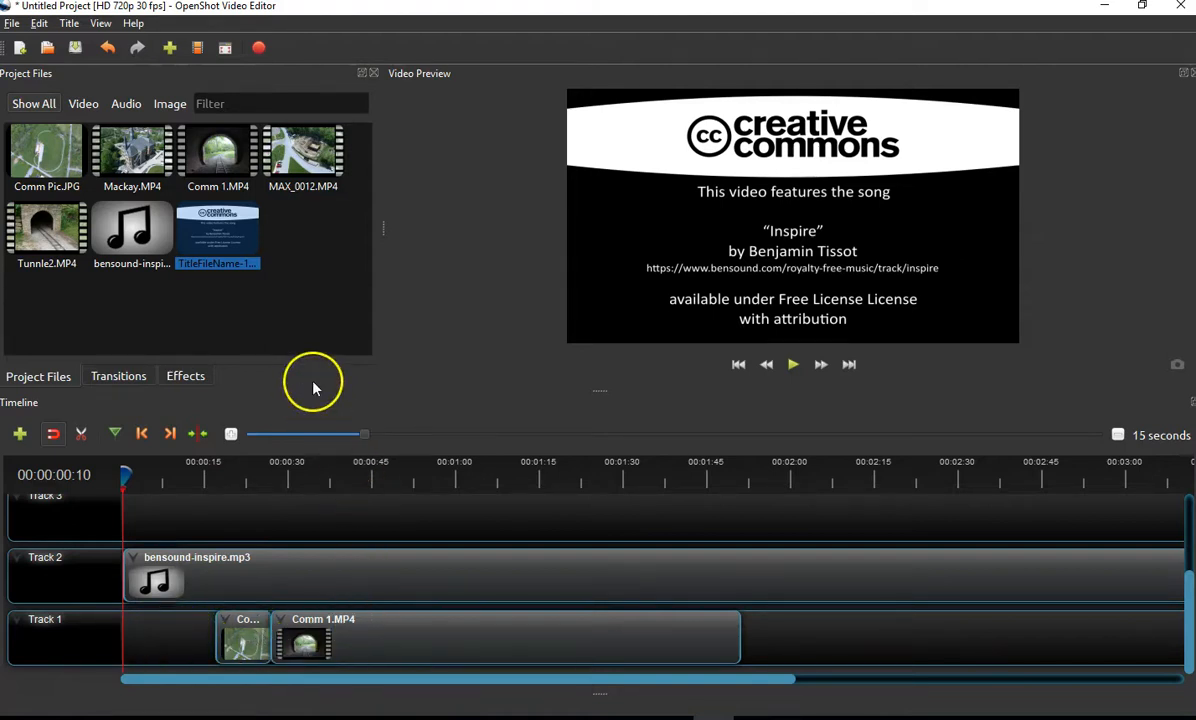
Place the title at the start of Track 1 and shift the picture and Comm 1.MP4 back to follow it directly
drag(213, 245, 128, 631)
drag(248, 635, 222, 630)
drag(315, 633, 267, 638)
Shift bensound-inspire.mp3 on Track 2 to start at about 8 seconds, and clear the project file selection
drag(235, 574, 307, 566)
click(162, 572)
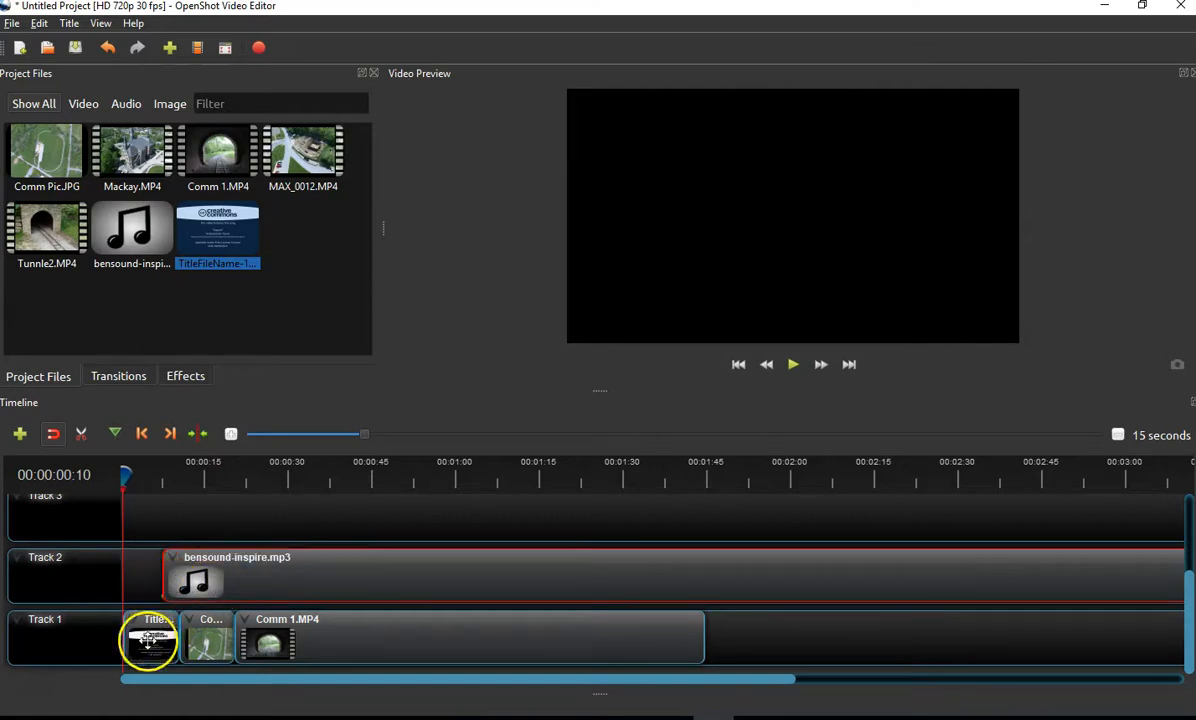
click(169, 612)
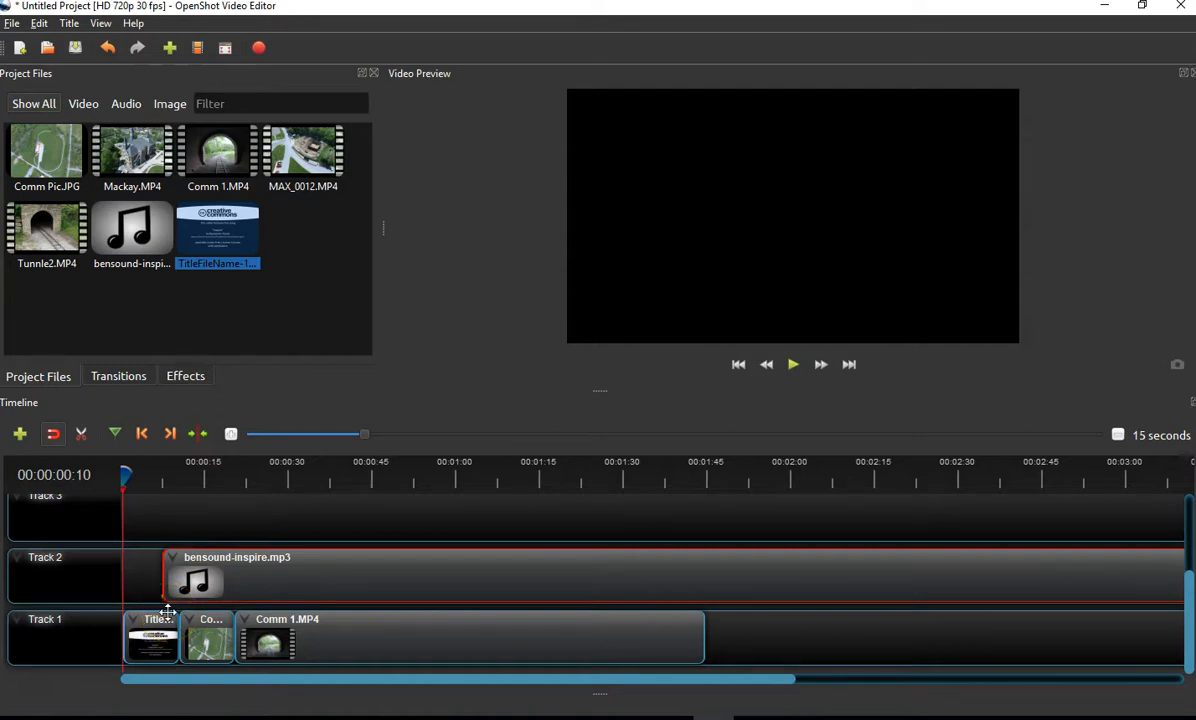
click(245, 537)
click(320, 305)
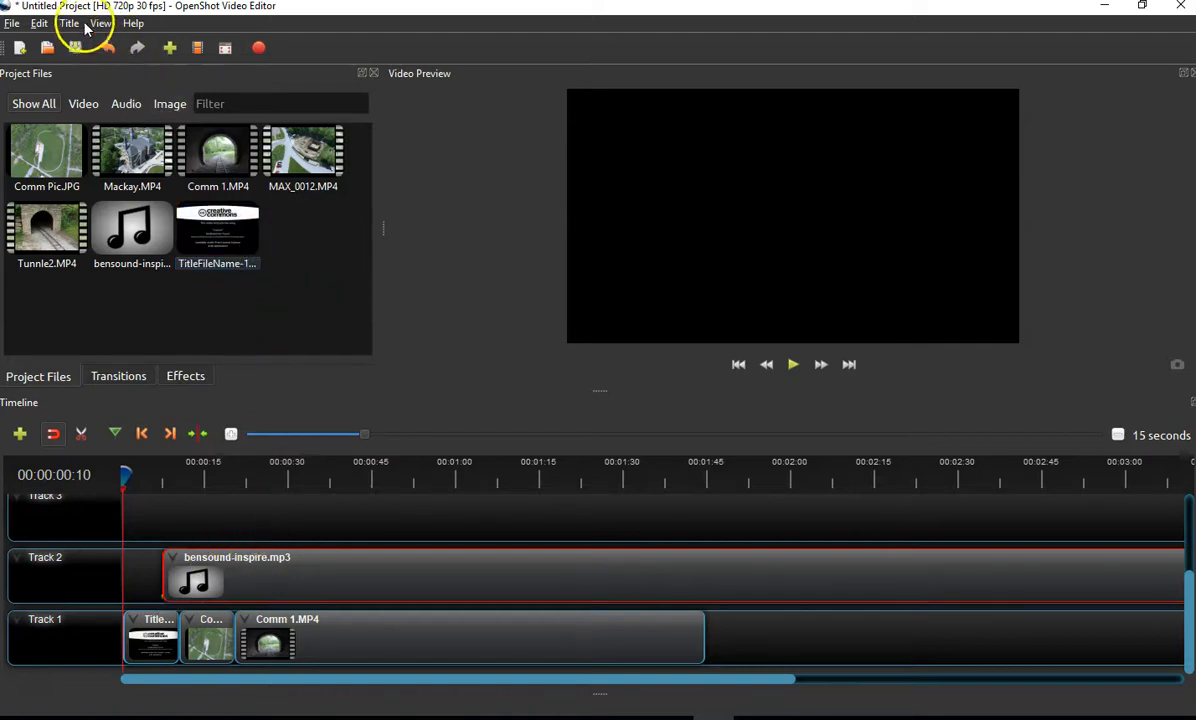
Preview the Film rating 3 and Bubbles 1 title templates, and close the title window without saving
click(74, 24)
click(70, 27)
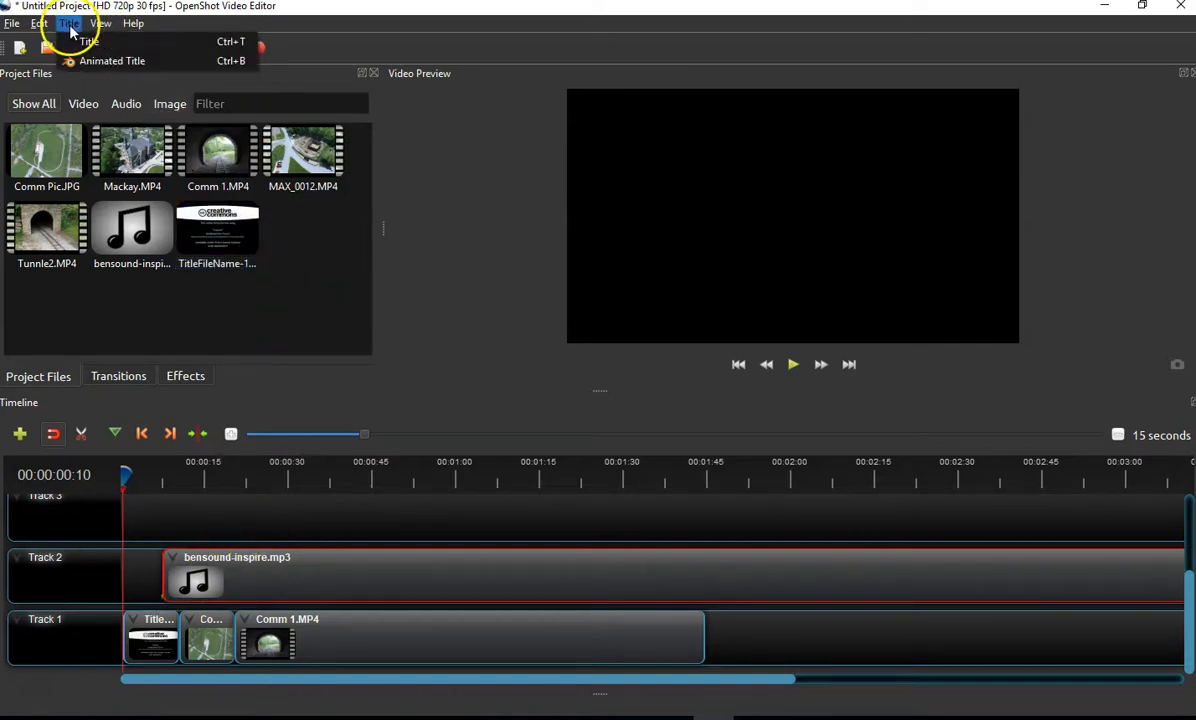
click(80, 44)
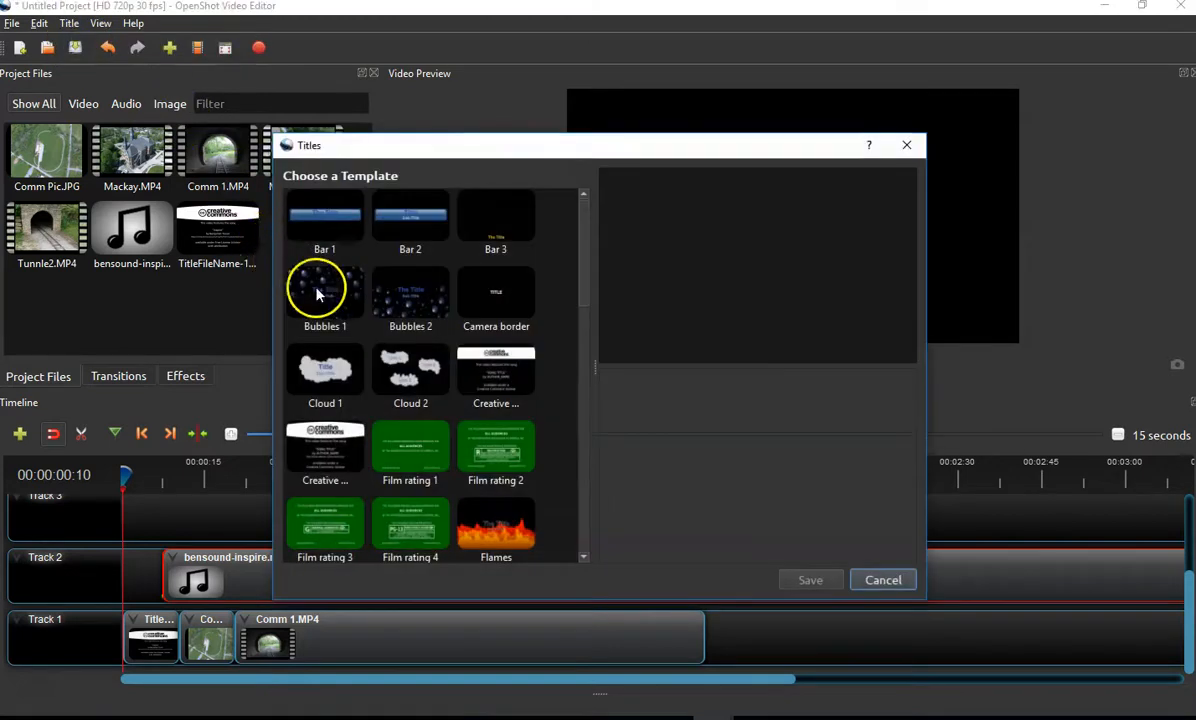
scroll(450, 450, down, 2)
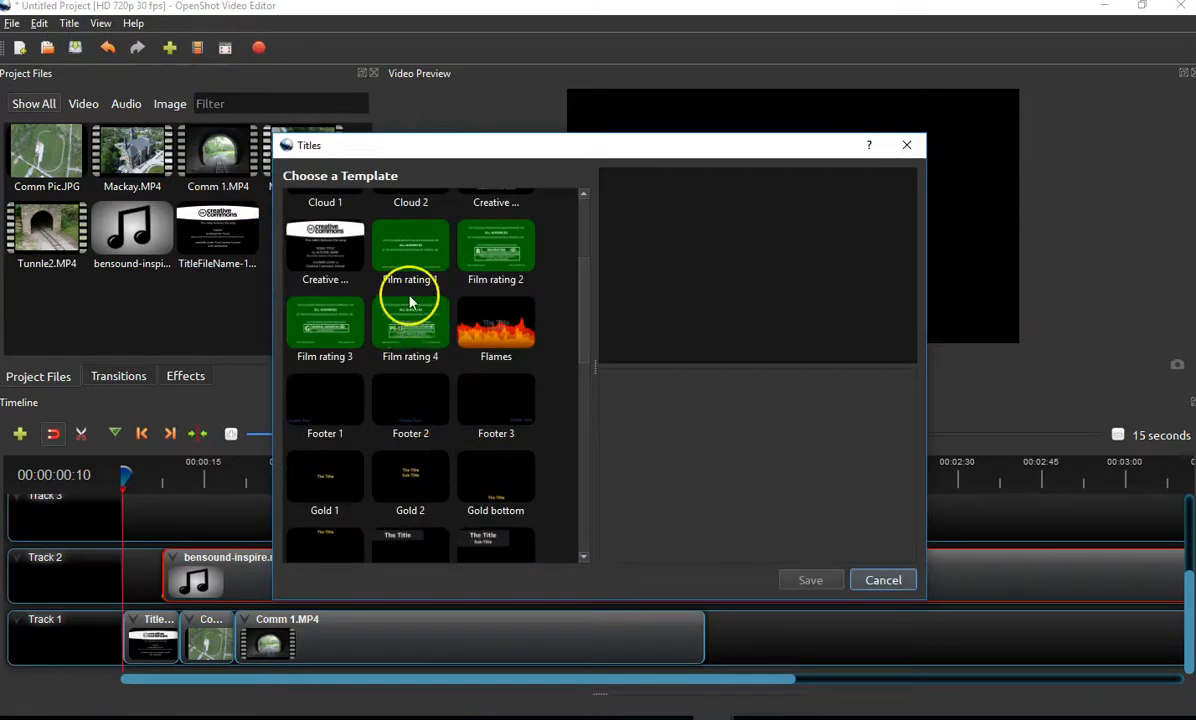
click(318, 325)
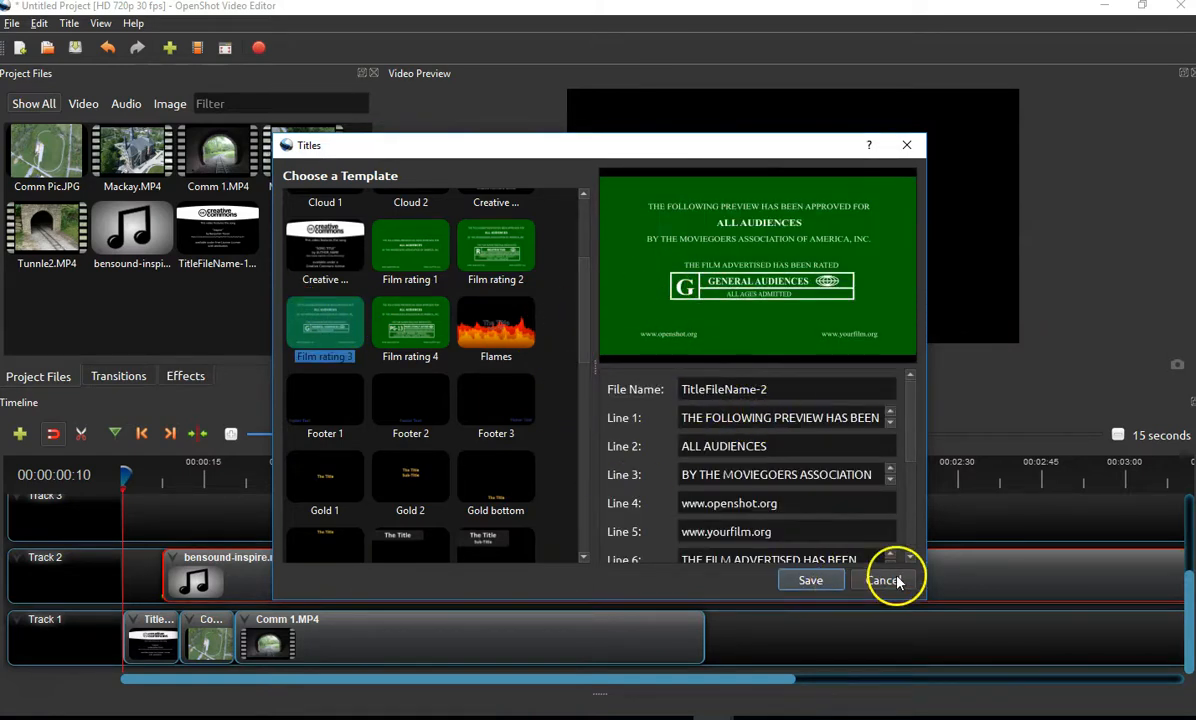
scroll(440, 413, up, 3)
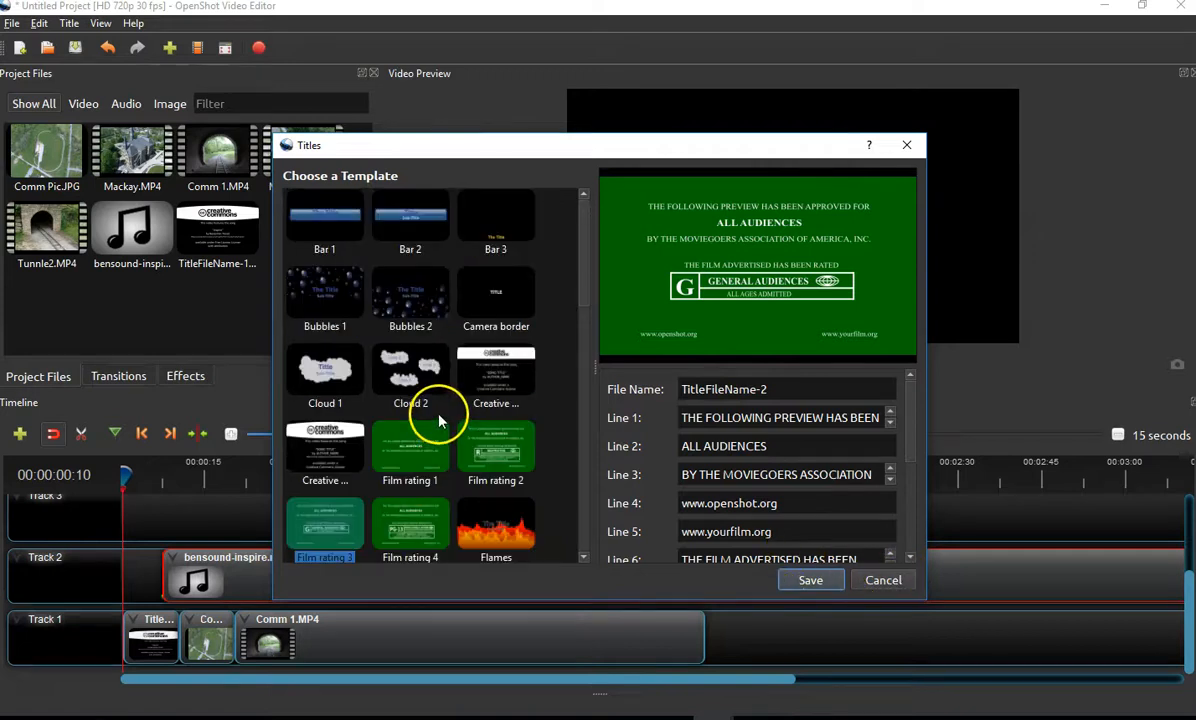
click(327, 322)
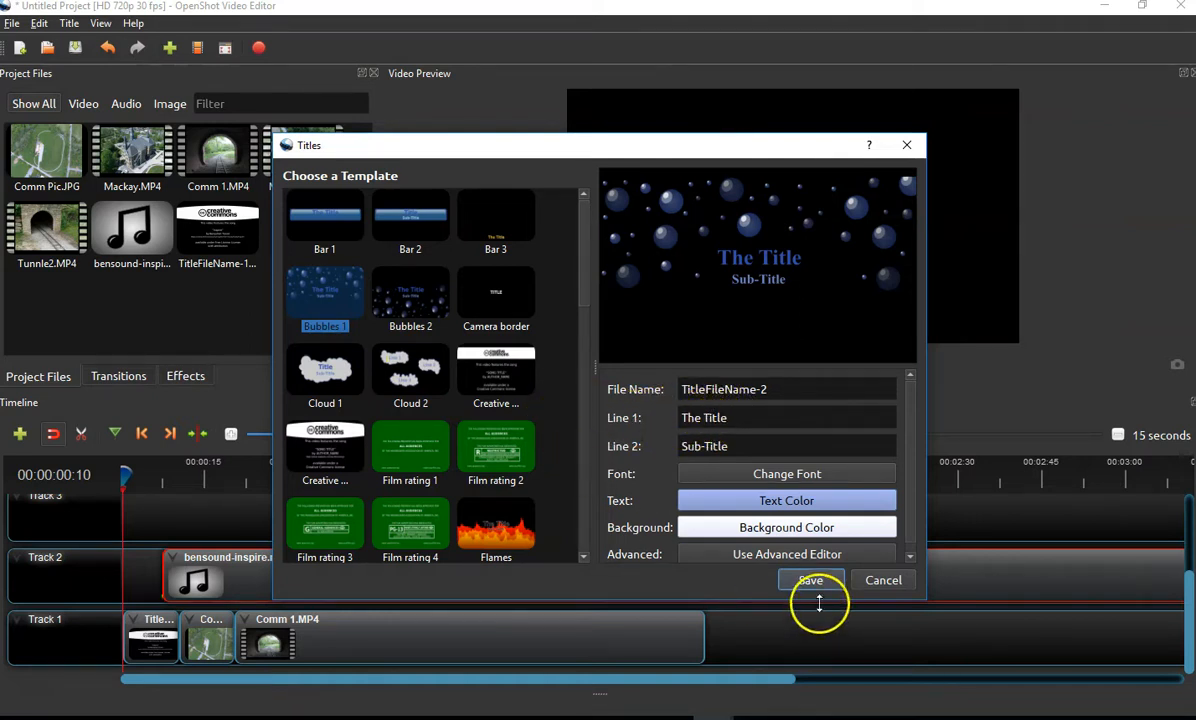
click(882, 580)
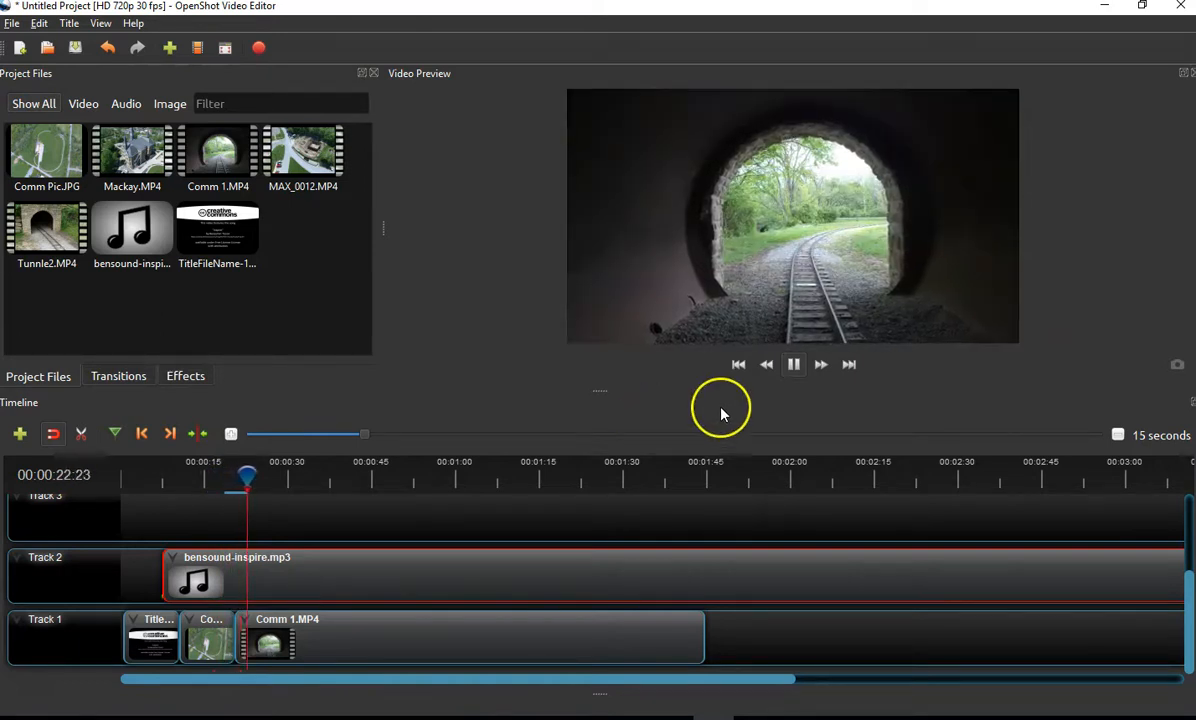
Pause the playback, shift Comm 1.MP4 to start at about 22 seconds, and select the picture clip on Track 1
click(793, 365)
drag(366, 635, 375, 633)
click(222, 650)
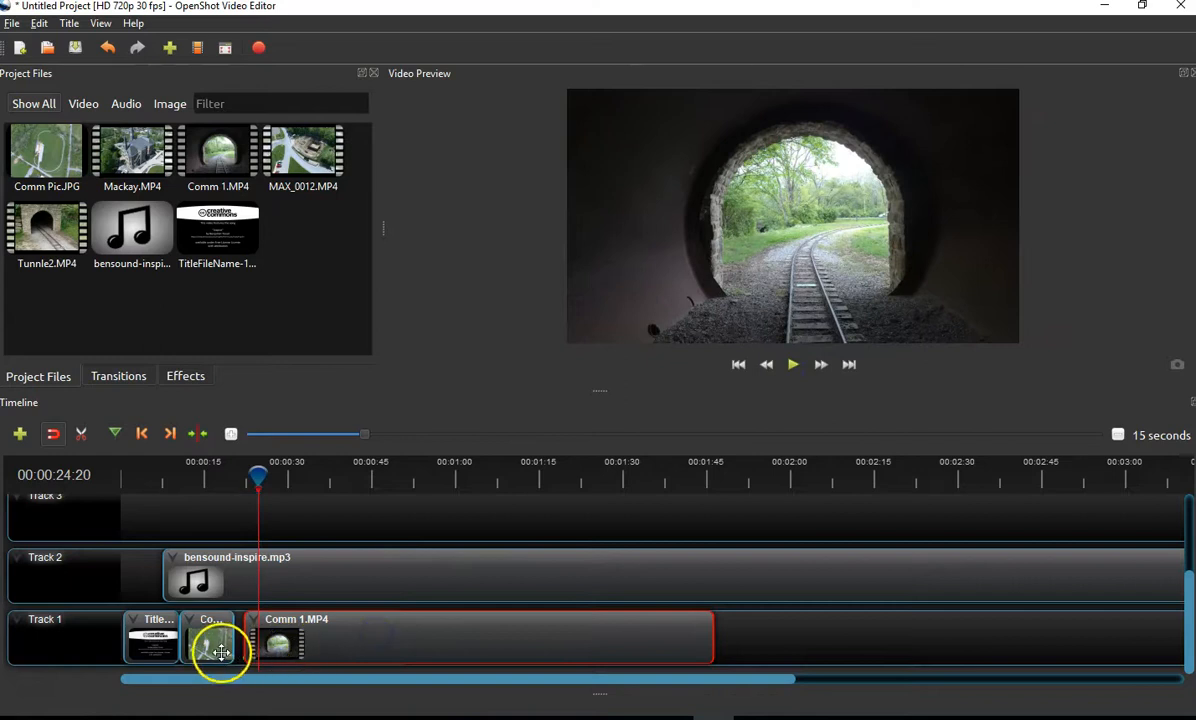
drag(222, 650, 222, 648)
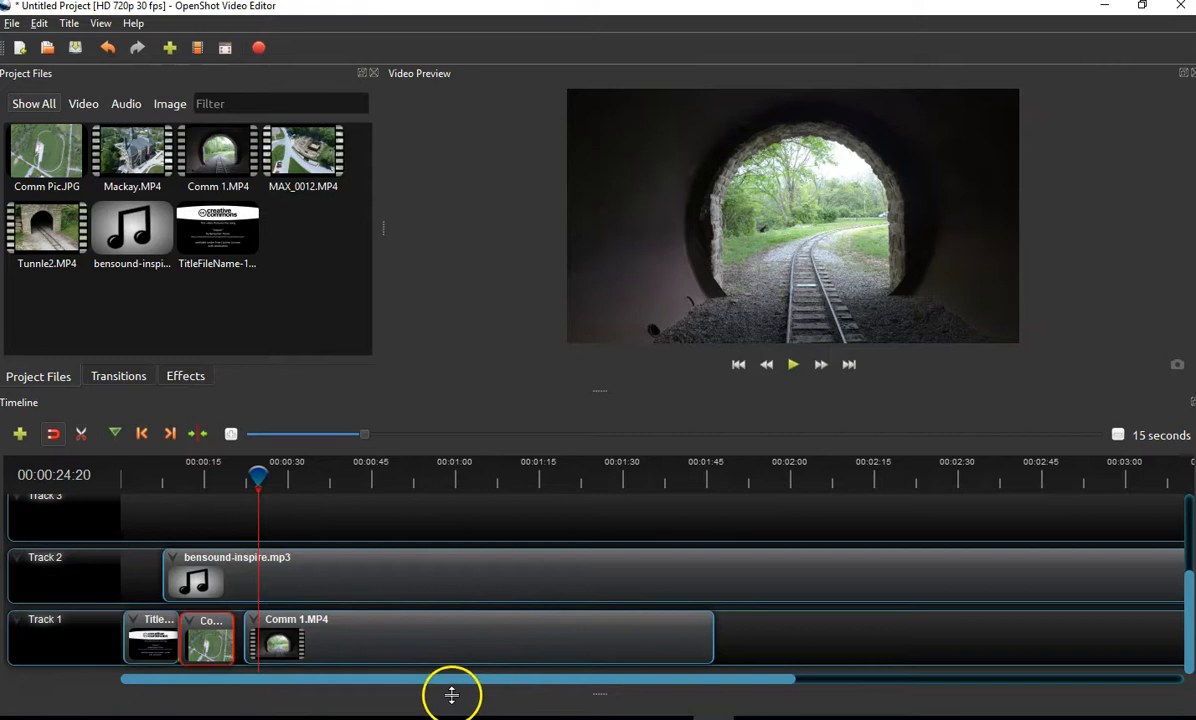
Trim the end of bensound-inspire.mp3 to about 1:47, near the end of Comm 1.MP4, and move the playhead back to about 4 seconds
drag(435, 682, 512, 684)
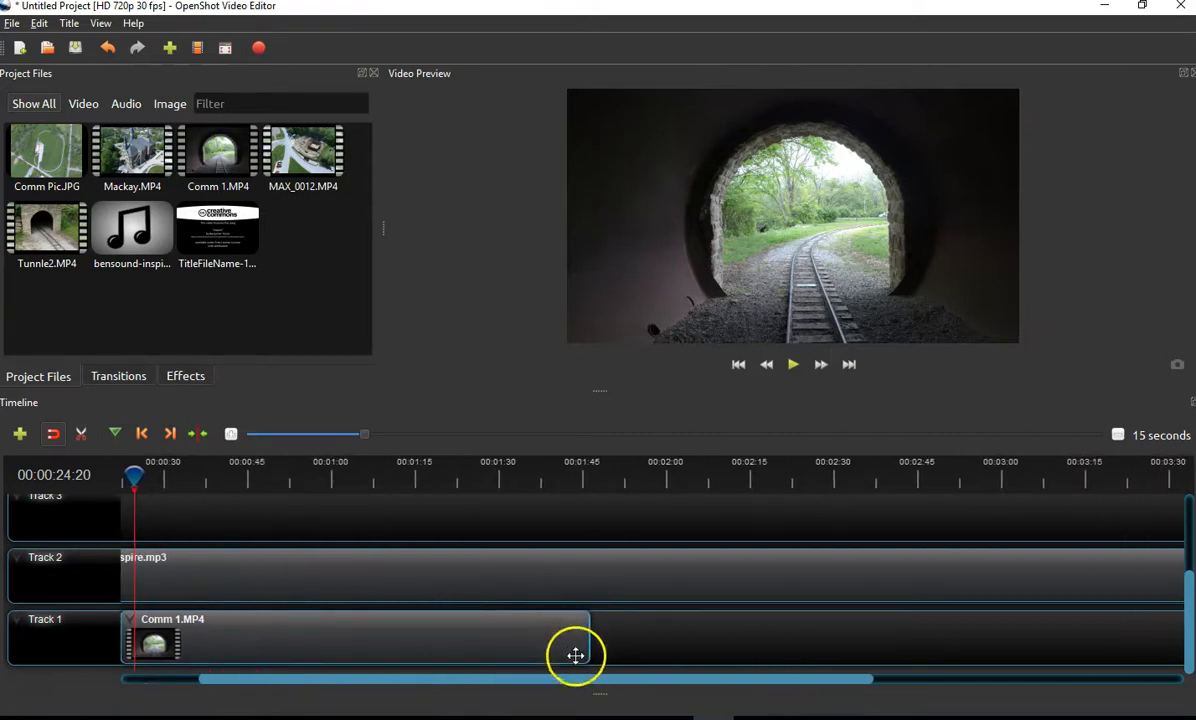
drag(510, 684, 607, 686)
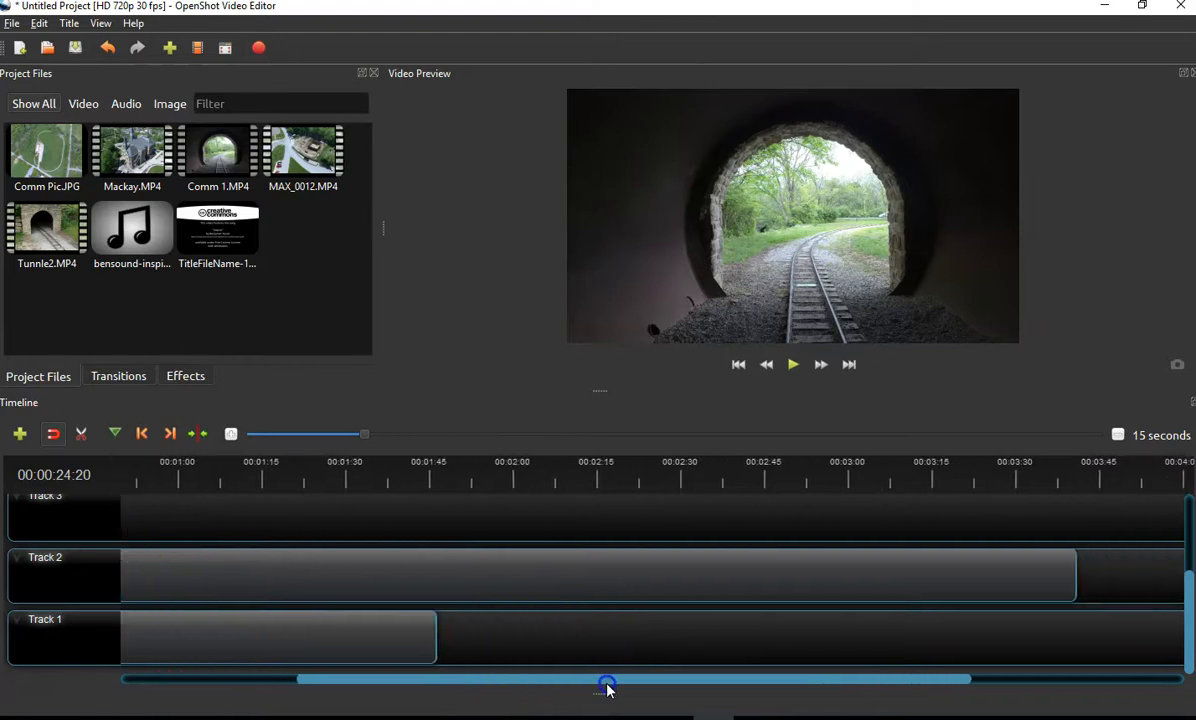
drag(1075, 573, 443, 591)
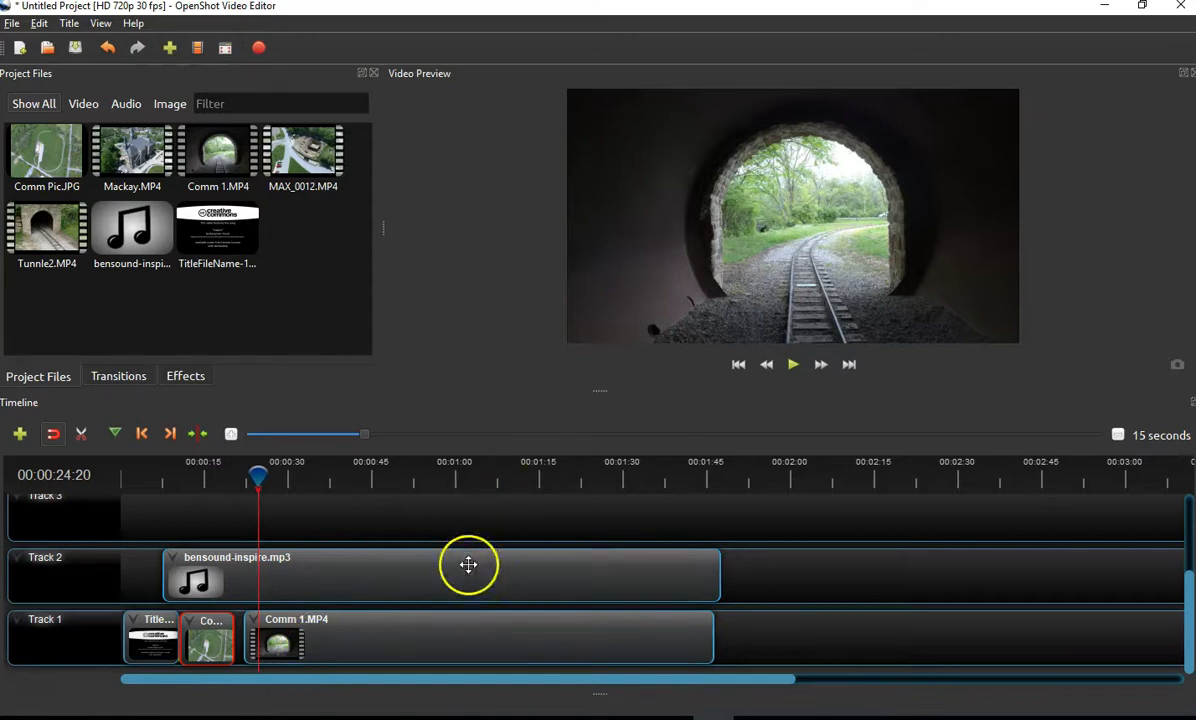
drag(257, 478, 152, 480)
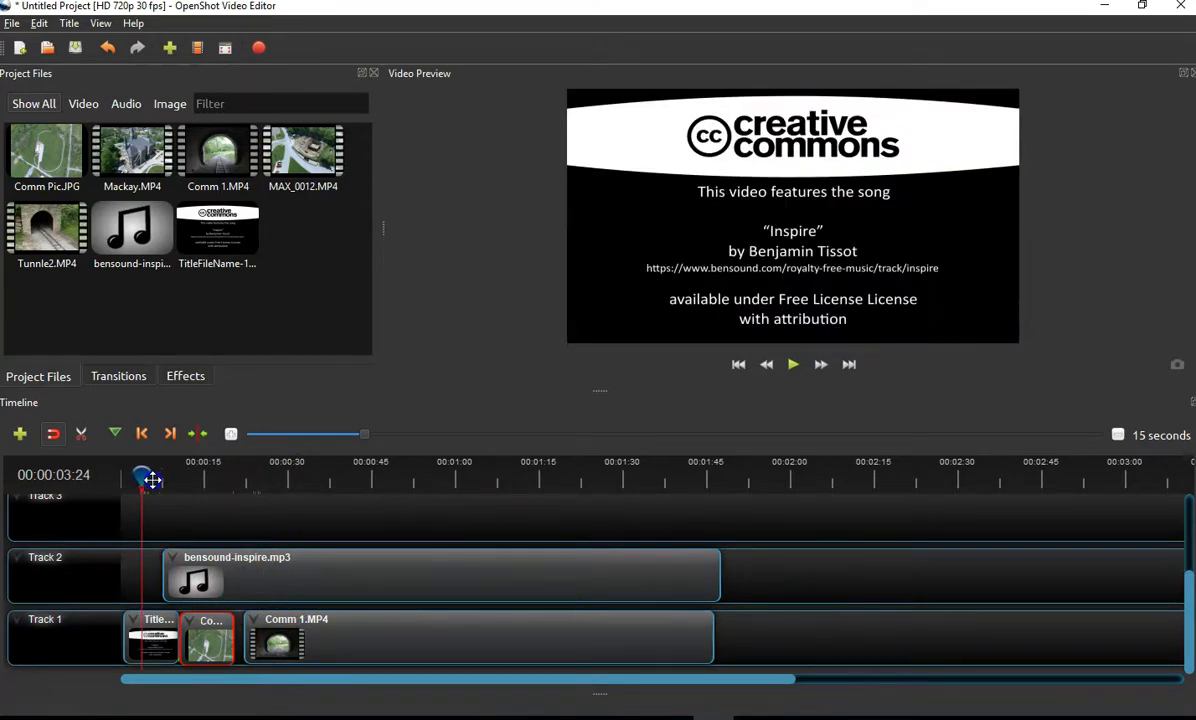